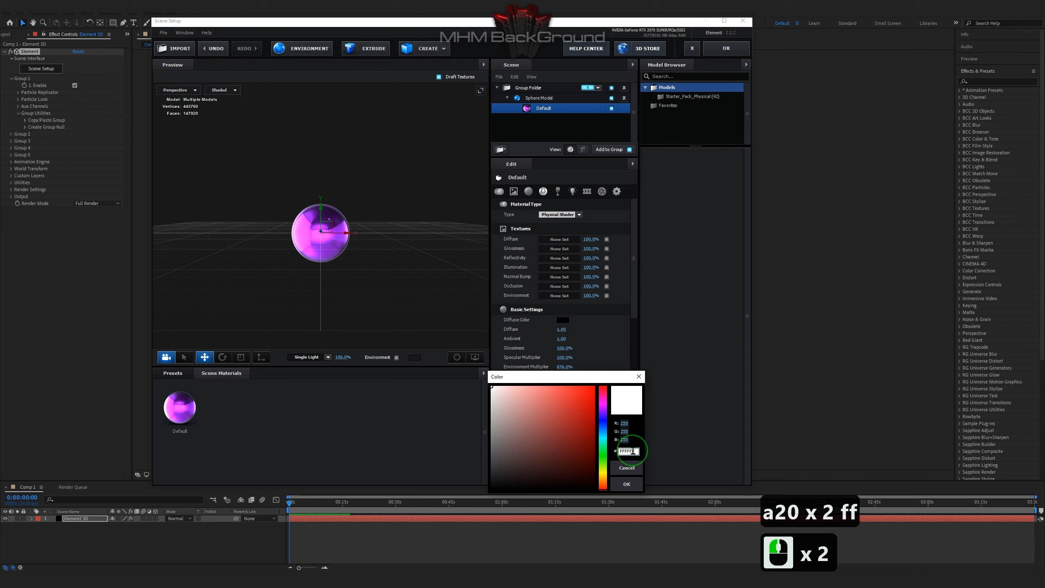
Set the sphere material's refraction color to 00c5ff at 100% intensity, check the preview and apply the scene setup.
{"action": "left_click_drag", "start_coordinate": [636, 451], "coordinate": [517, 448]}
{"action": "type", "text": "00c"}
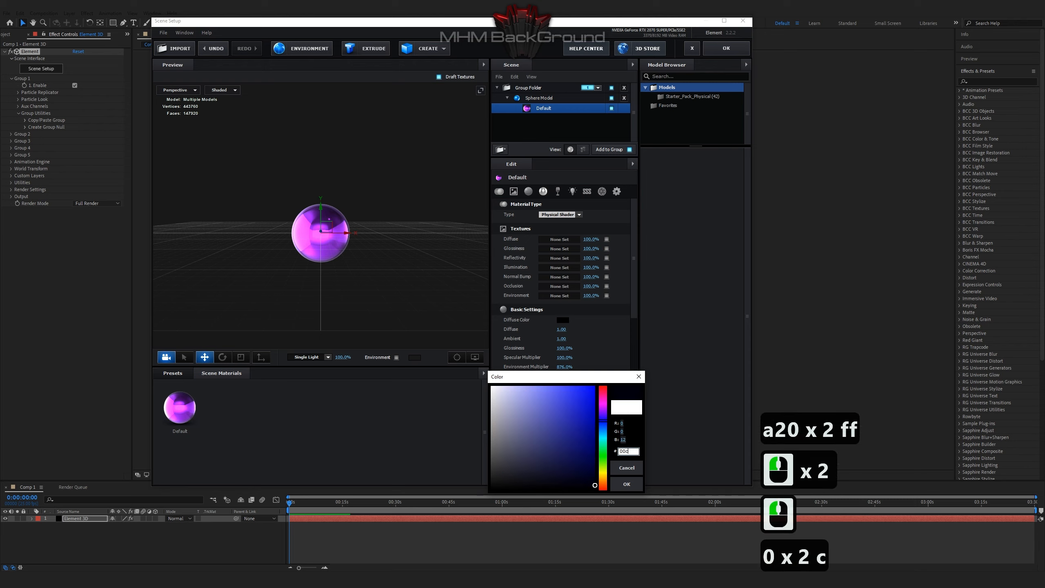
{"action": "type", "text": "5ff"}
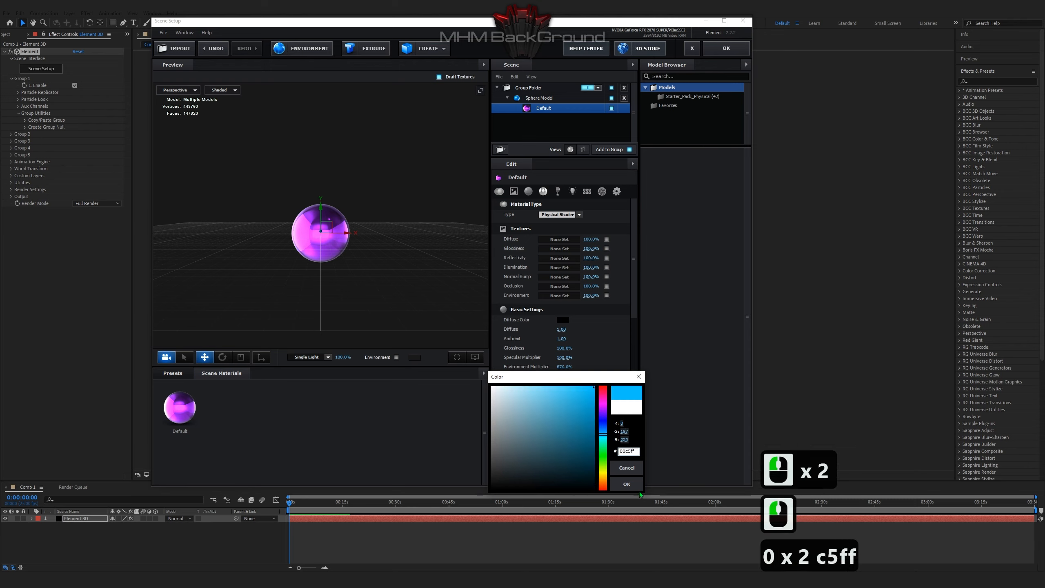
{"action": "left_click", "coordinate": [630, 485]}
{"action": "left_click_drag", "start_coordinate": [559, 435], "coordinate": [601, 435]}
{"action": "left_click_drag", "start_coordinate": [369, 274], "coordinate": [418, 246]}
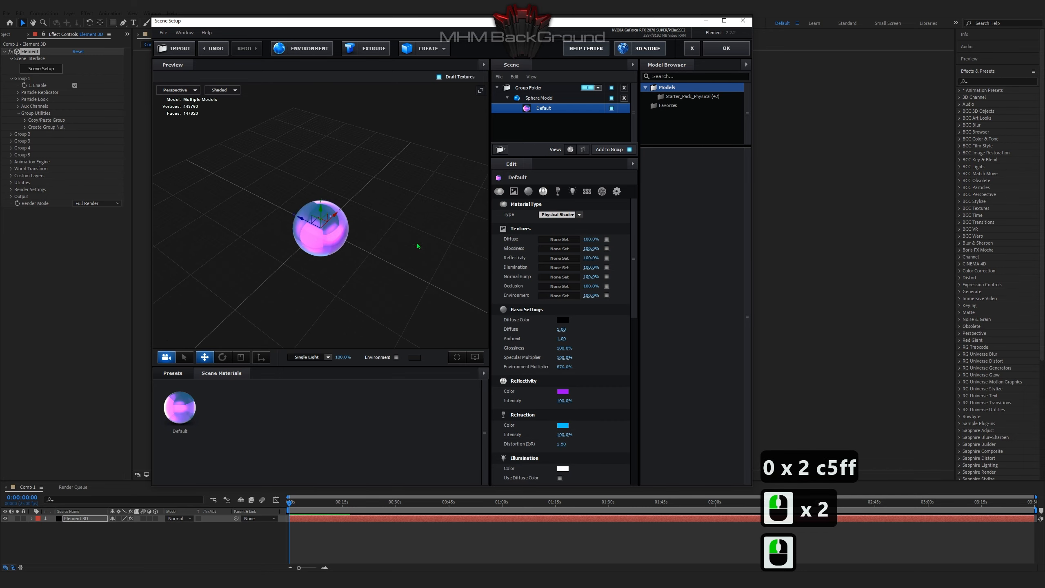
{"action": "left_click", "coordinate": [715, 52]}
Expand Group 1's Particle Replicator with its rotation, scatter and position noise settings, and set the replicator shape to 3D Grid.
{"action": "left_click", "coordinate": [18, 92]}
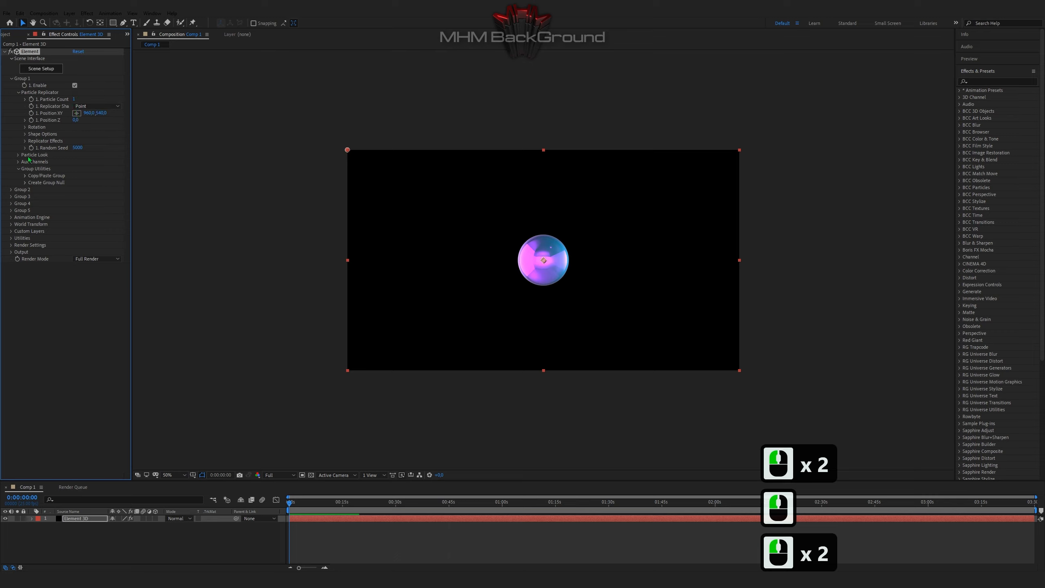
{"action": "left_click", "coordinate": [24, 130]}
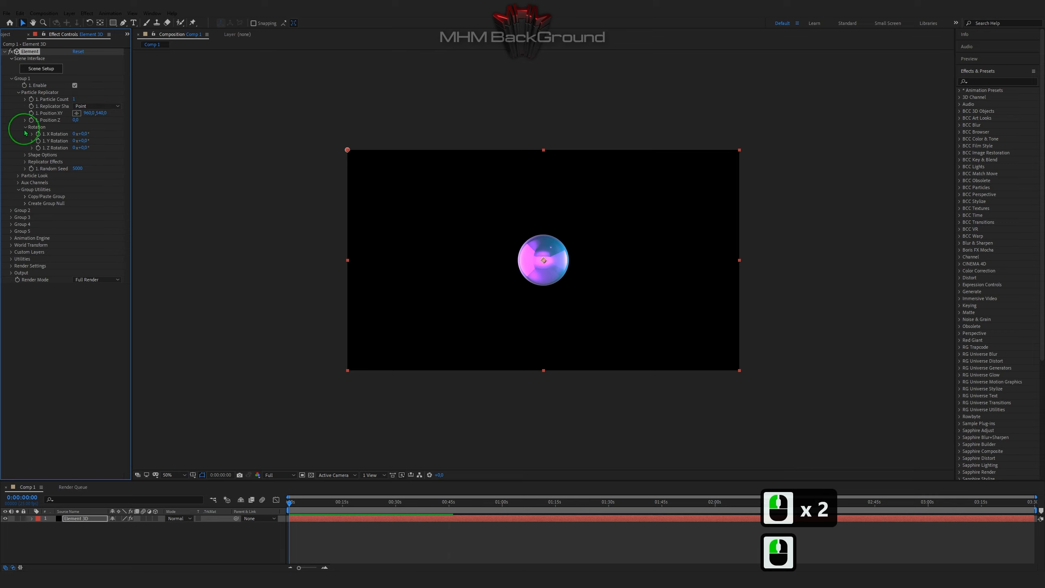
{"action": "left_click", "coordinate": [25, 155]}
{"action": "left_click", "coordinate": [24, 154]}
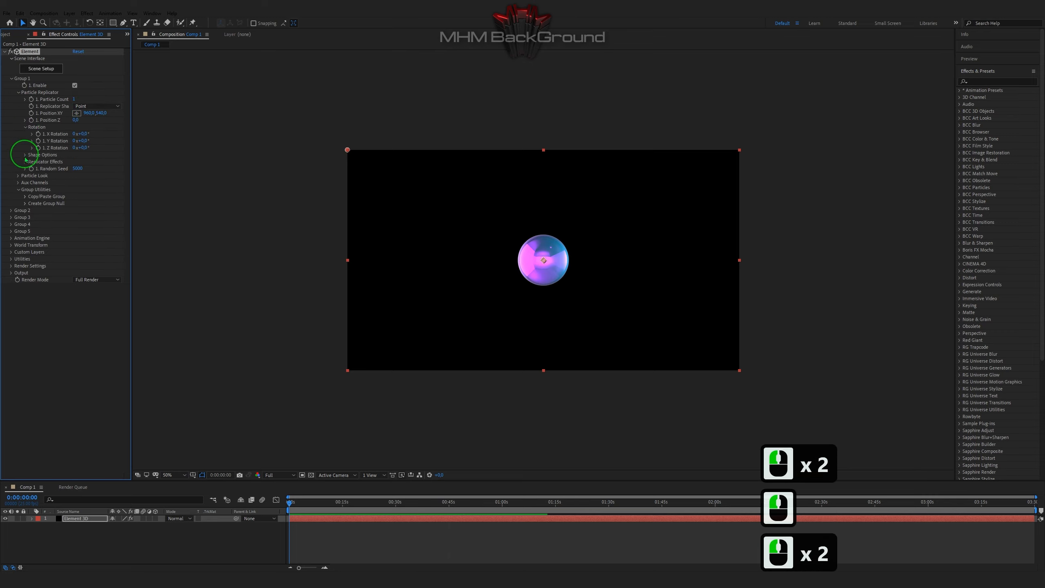
{"action": "left_click", "coordinate": [25, 162]}
{"action": "left_click", "coordinate": [24, 162]}
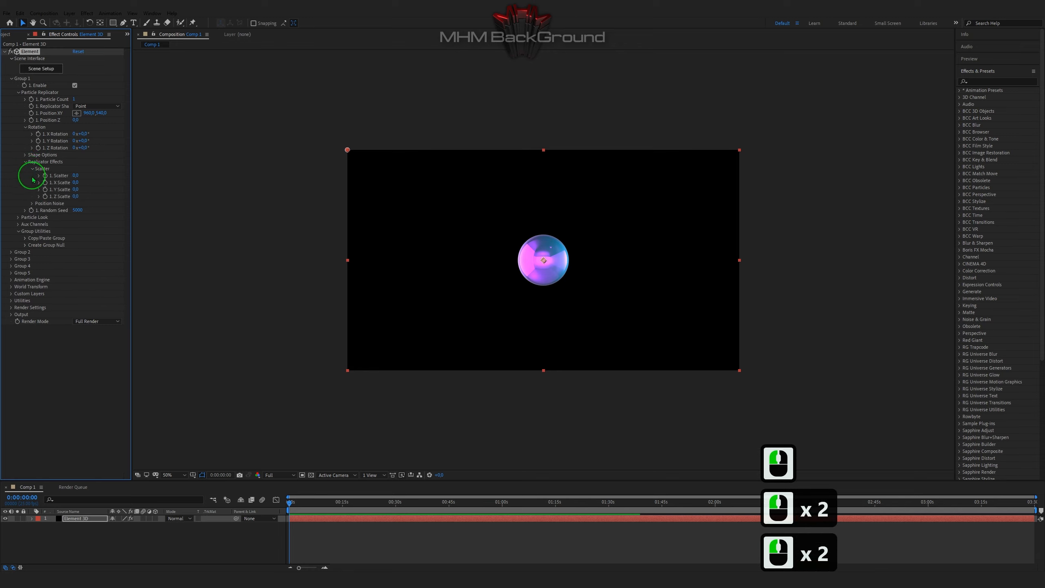
{"action": "left_click", "coordinate": [32, 203]}
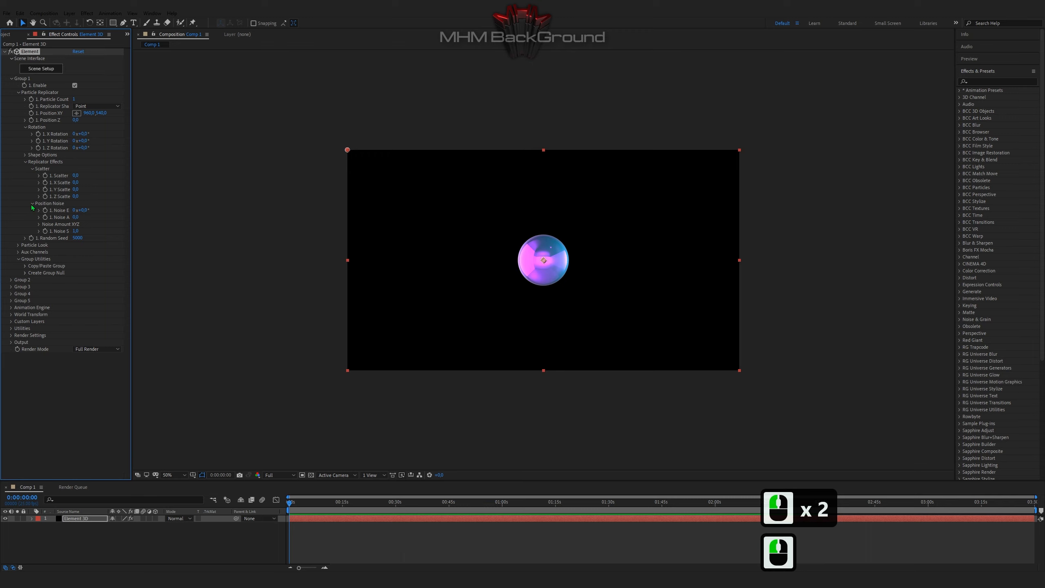
{"action": "left_click", "coordinate": [99, 106]}
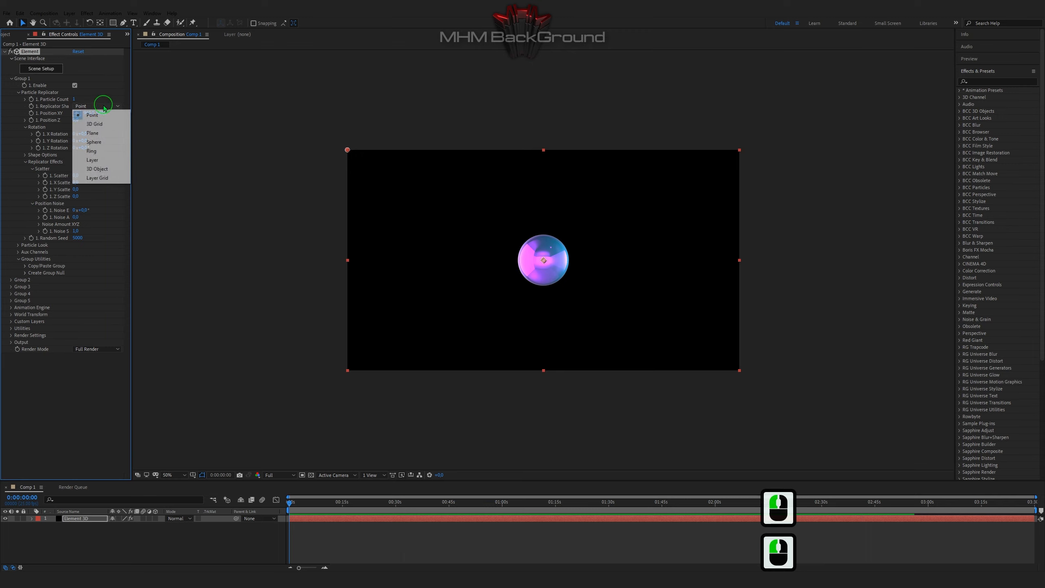
{"action": "left_click", "coordinate": [88, 128]}
Set the replicator grid counts to 6 in X, 22 in Y and 11 in Z.
{"action": "left_click", "coordinate": [74, 99]}
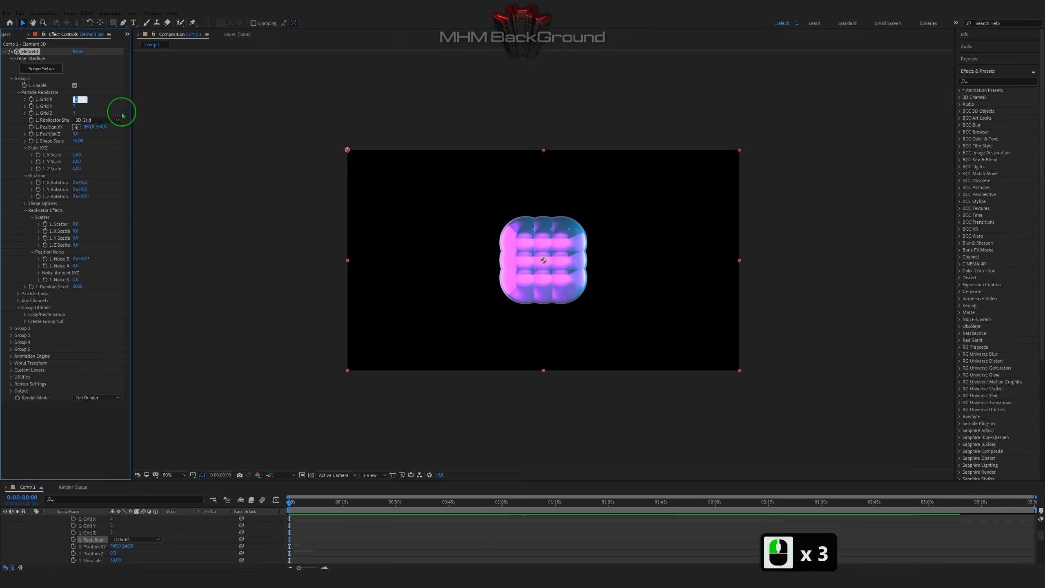
{"action": "type", "text": "6"}
{"action": "key", "text": "Tab"}
{"action": "type", "text": "22"}
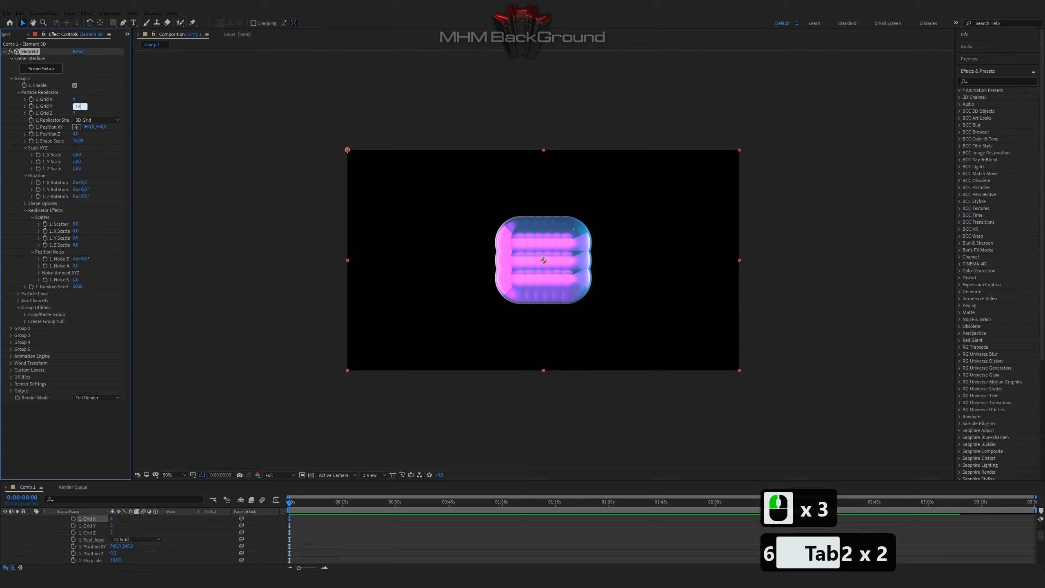
{"action": "key", "text": "Tab"}
{"action": "type", "text": "11"}
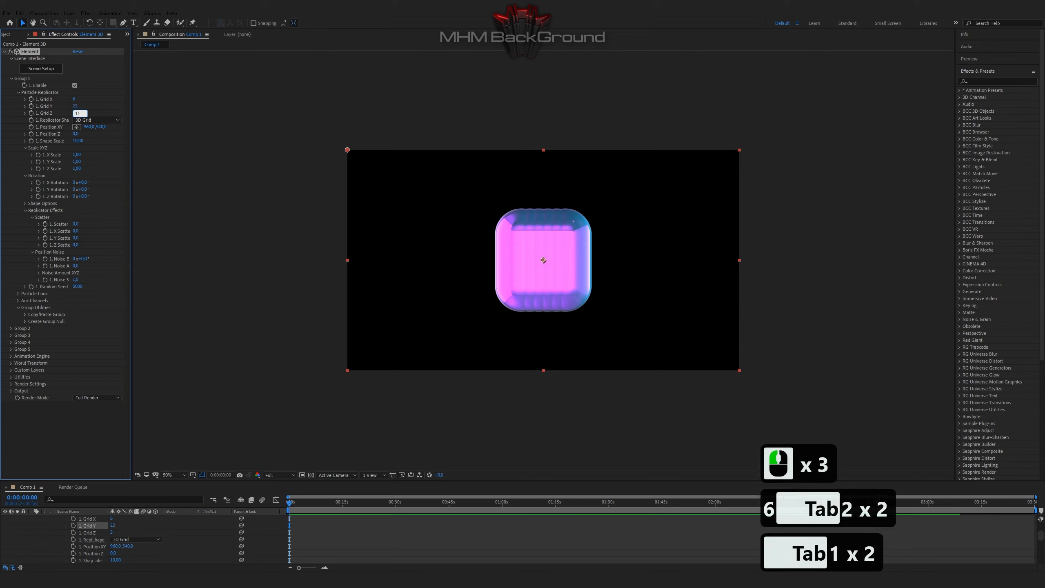
{"action": "key", "text": "Return"}
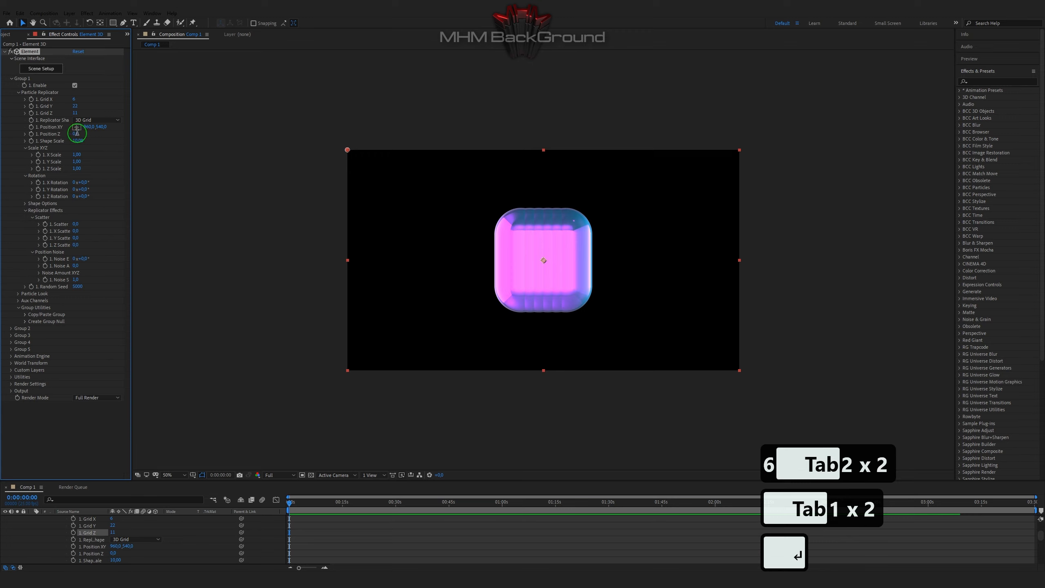
Set the replicator's Position Z to 2670 and its Shape Scale to 269.
{"action": "left_click", "coordinate": [77, 134]}
{"action": "type", "text": "2670"}
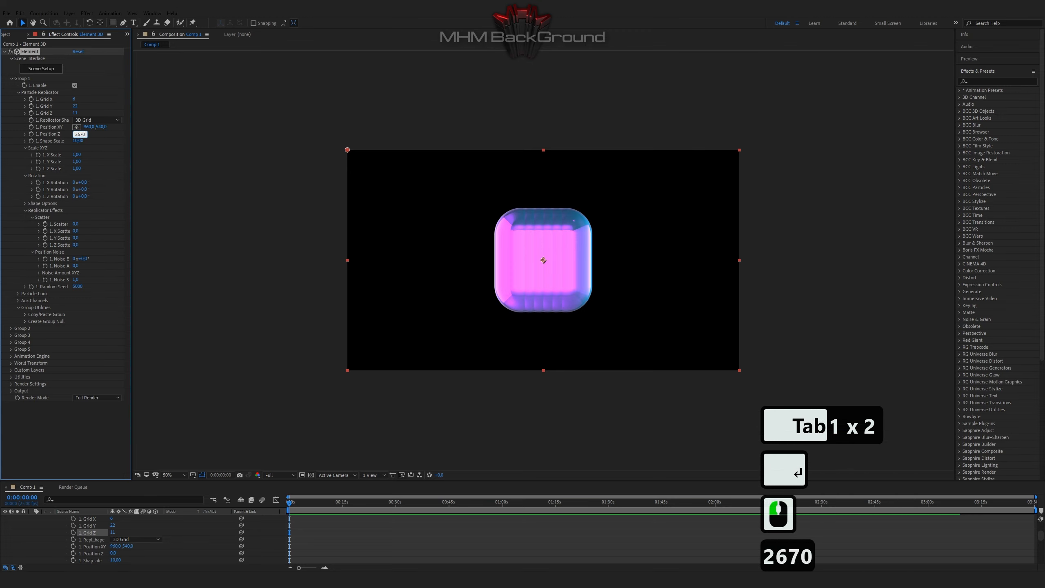
{"action": "key", "text": "Tab"}
{"action": "type", "text": "269"}
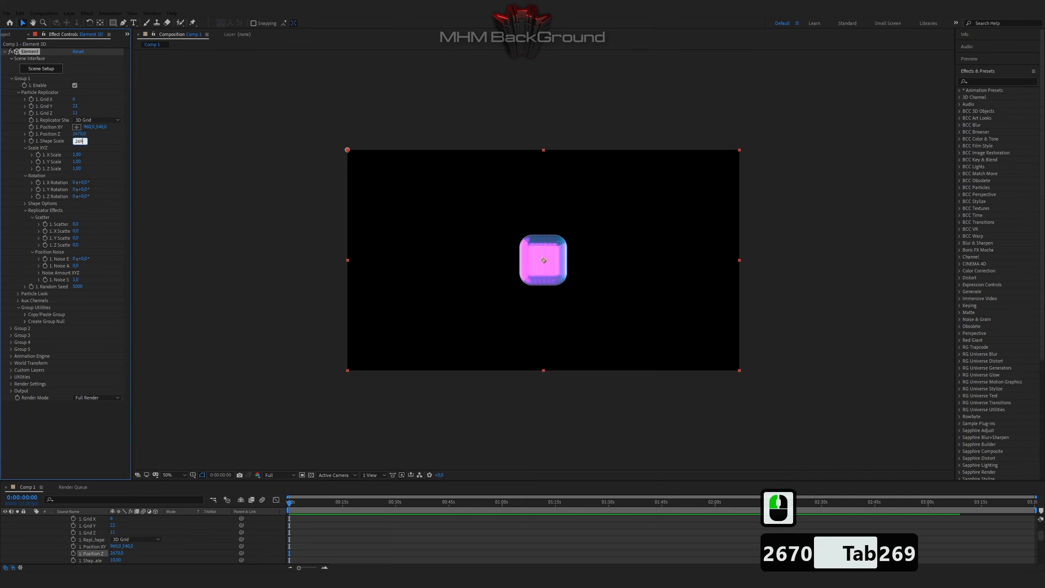
Set the replicator's Z Scale to 0.60.
{"action": "key", "text": "Tab"}
{"action": "key", "text": "Tab"}
{"action": "key", "text": "Tab"}
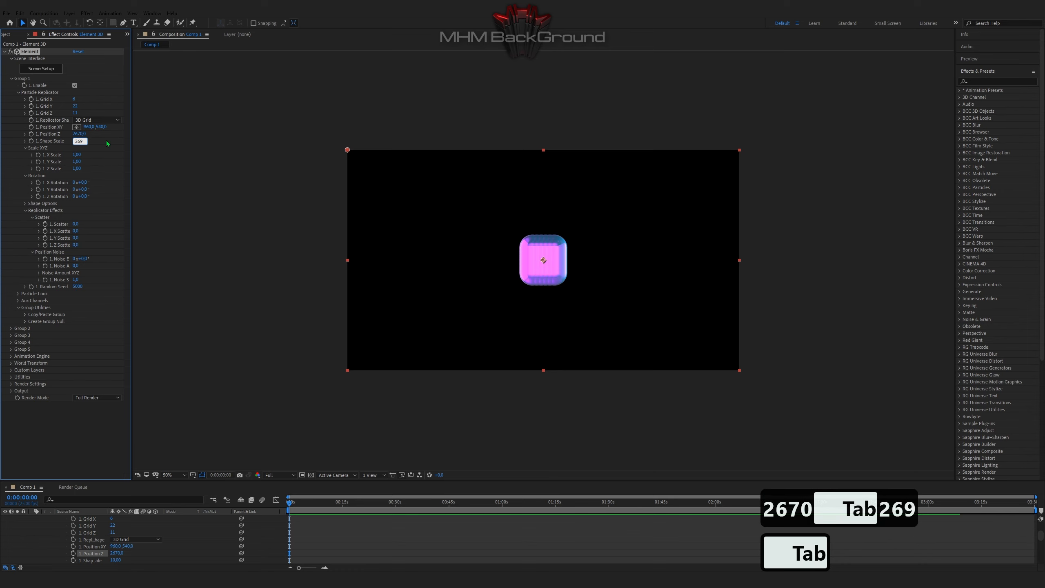
{"action": "type", "text": "09"}
{"action": "key", "text": "BackSpace"}
{"action": "type", "text": ".7"}
{"action": "key", "text": "BackSpace"}
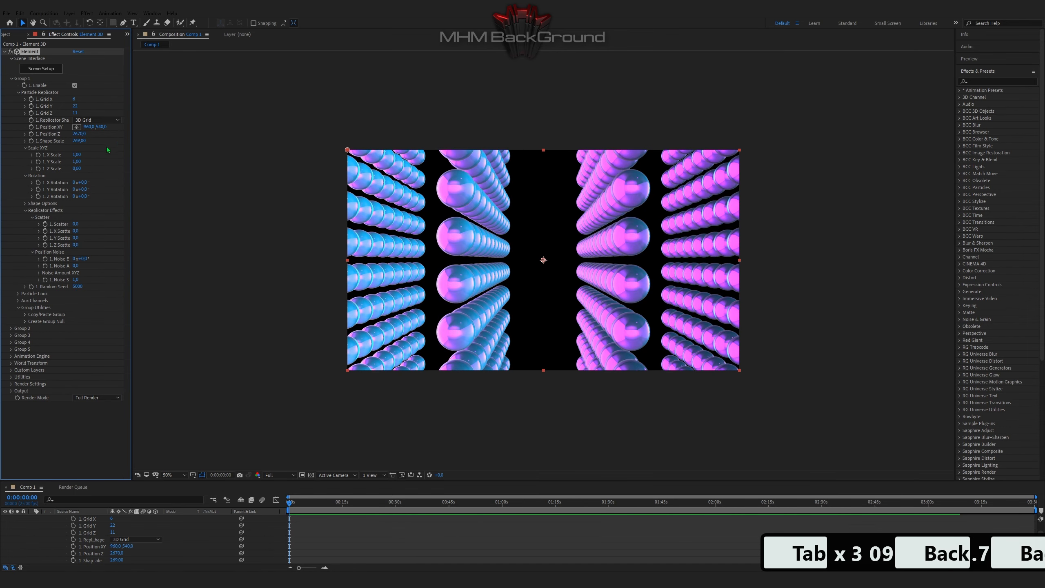
Rotate the replicator grid 213° in X, 35° in Y and 291° in Z.
{"action": "left_click", "coordinate": [85, 183]}
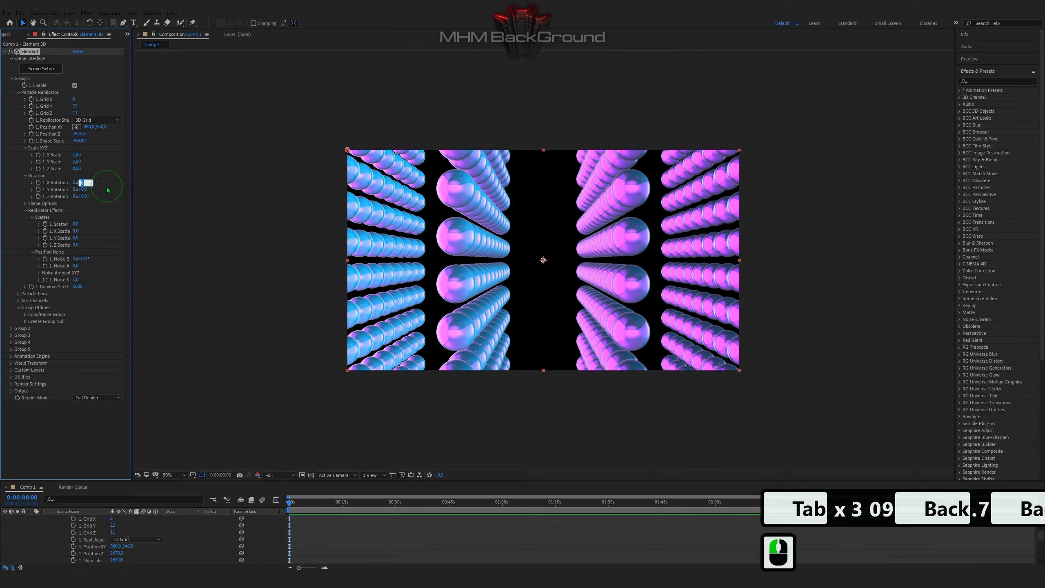
{"action": "type", "text": "213"}
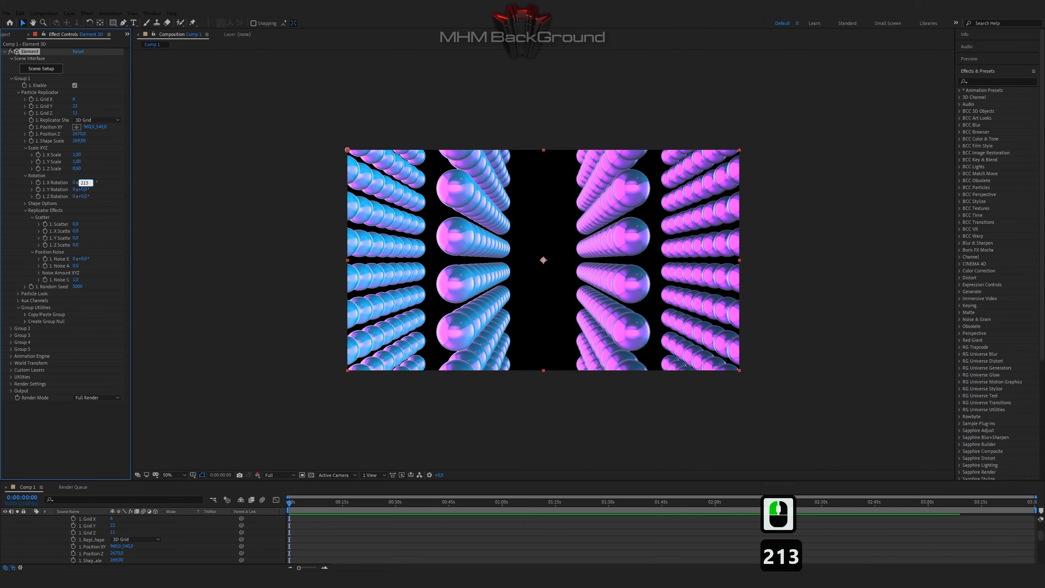
{"action": "key", "text": "Tab"}
{"action": "key", "text": "Tab"}
{"action": "type", "text": "36"}
{"action": "key", "text": "BackSpace"}
{"action": "type", "text": "5"}
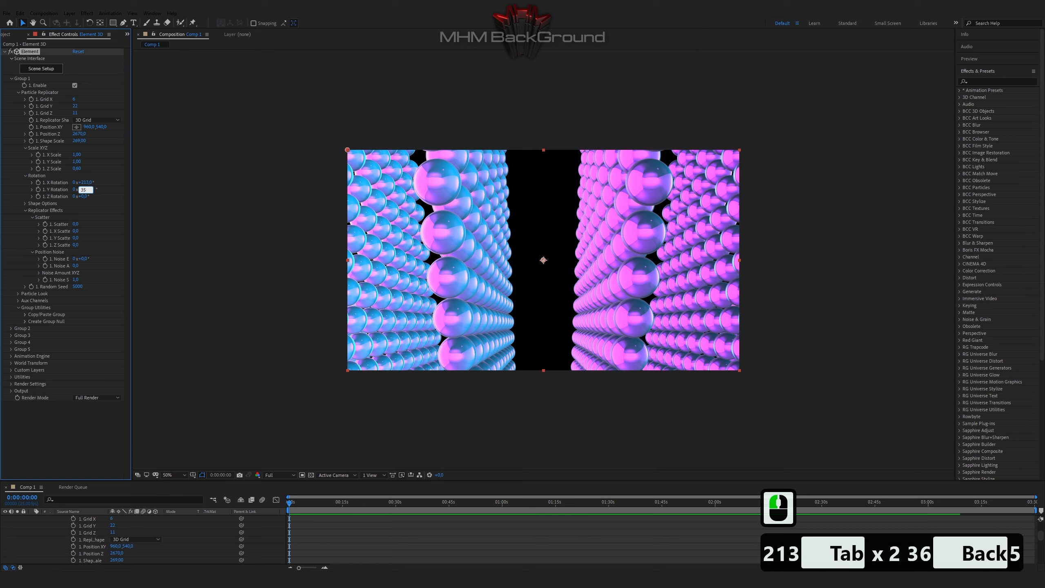
{"action": "key", "text": "Tab"}
{"action": "type", "text": "291"}
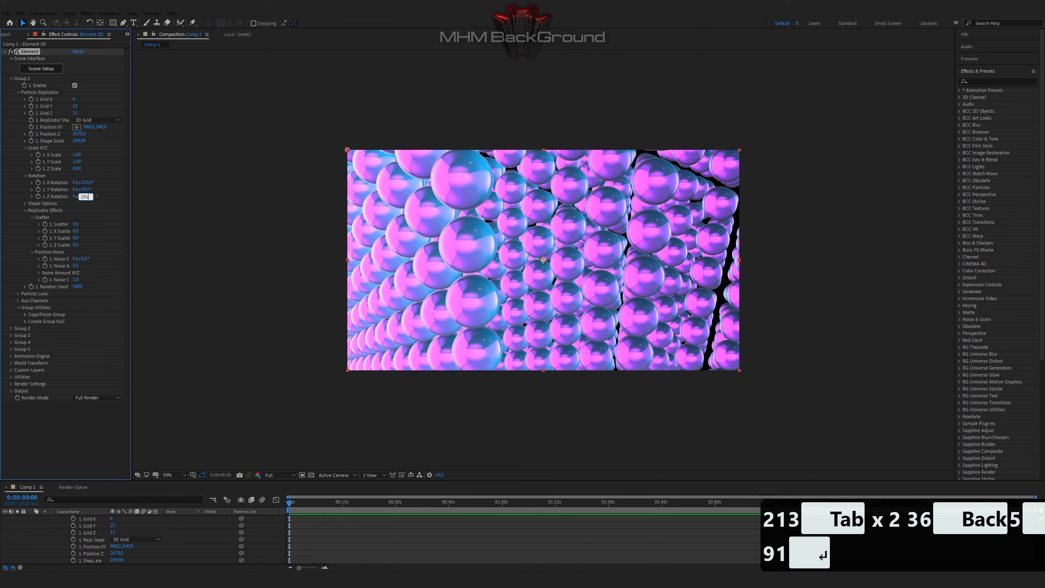
{"action": "key", "text": "Return"}
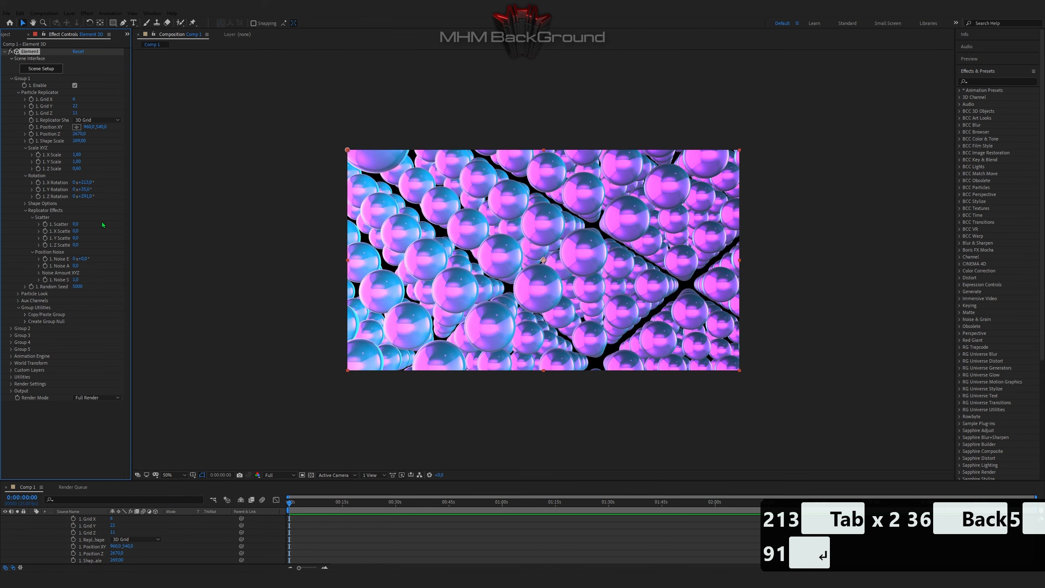
In Group 1's Particle Look, set the particle Y Size to 0.7 and Z Size to 0.2.
{"action": "left_click", "coordinate": [17, 293]}
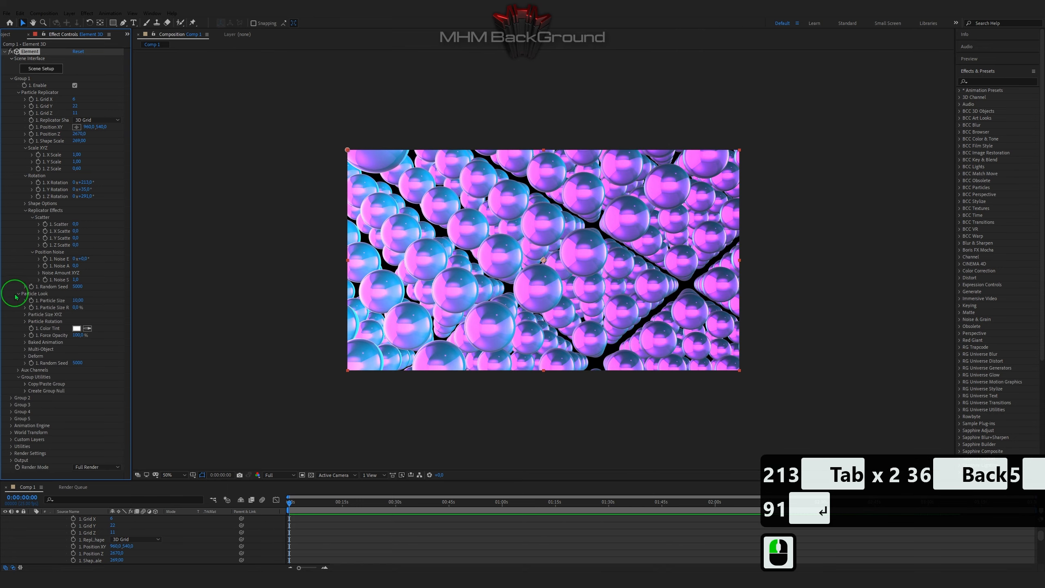
{"action": "left_click", "coordinate": [79, 300]}
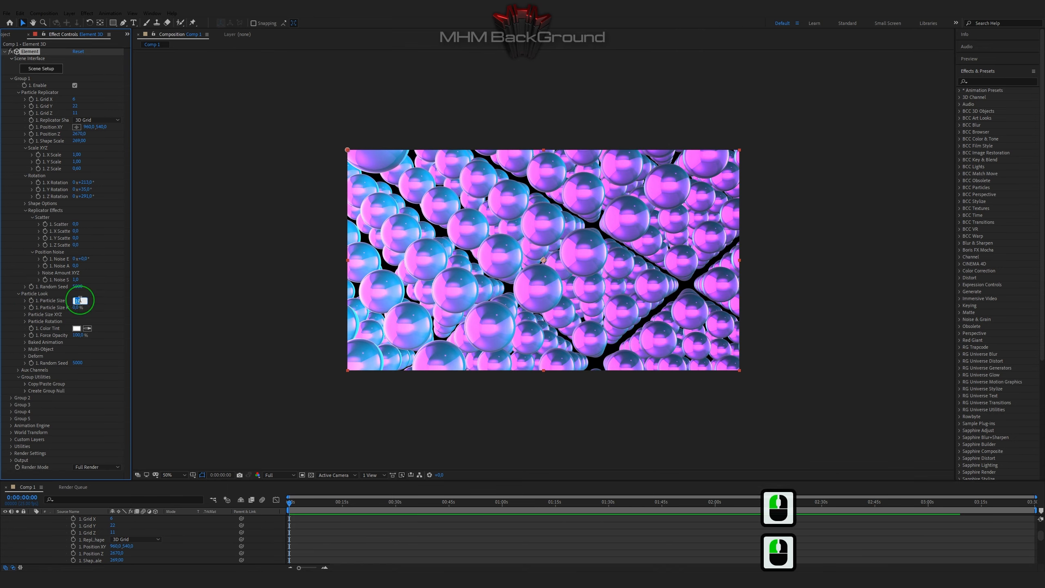
{"action": "left_click", "coordinate": [25, 314]}
{"action": "left_click", "coordinate": [24, 314]}
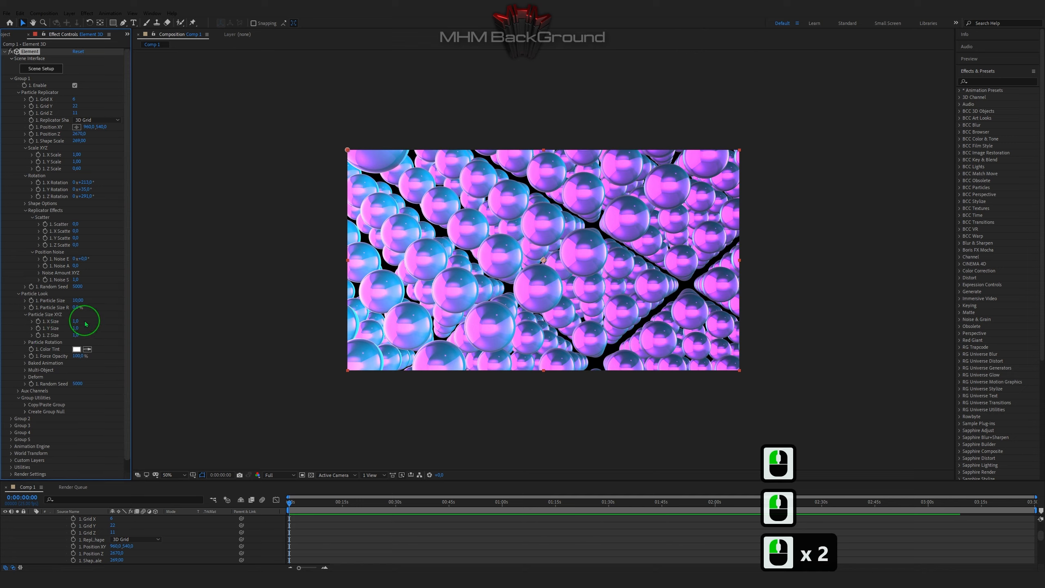
{"action": "left_click", "coordinate": [77, 328]}
{"action": "type", "text": "0.7"}
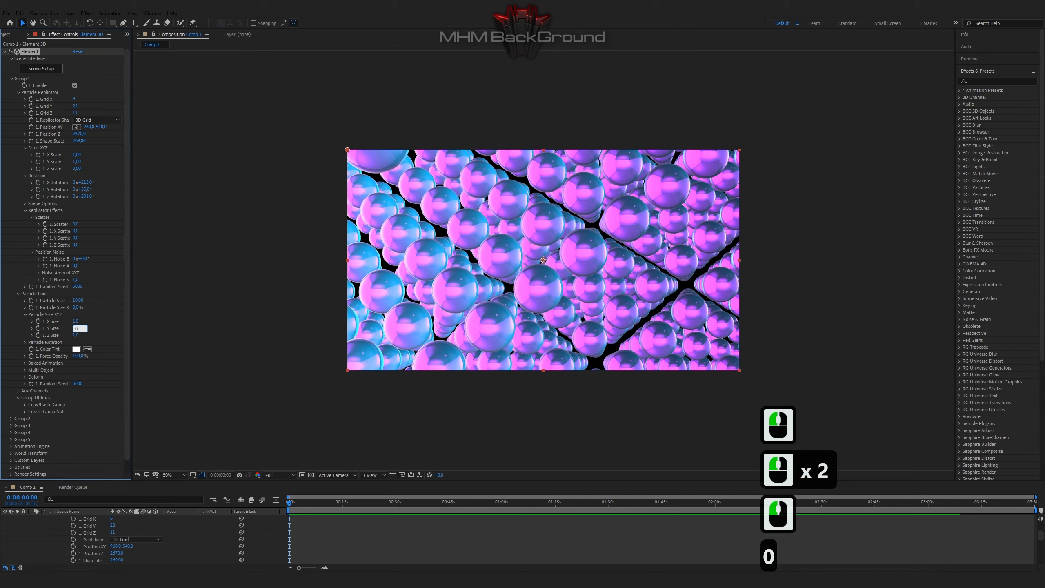
{"action": "key", "text": "Tab"}
{"action": "type", "text": "0.2"}
{"action": "key", "text": "Return"}
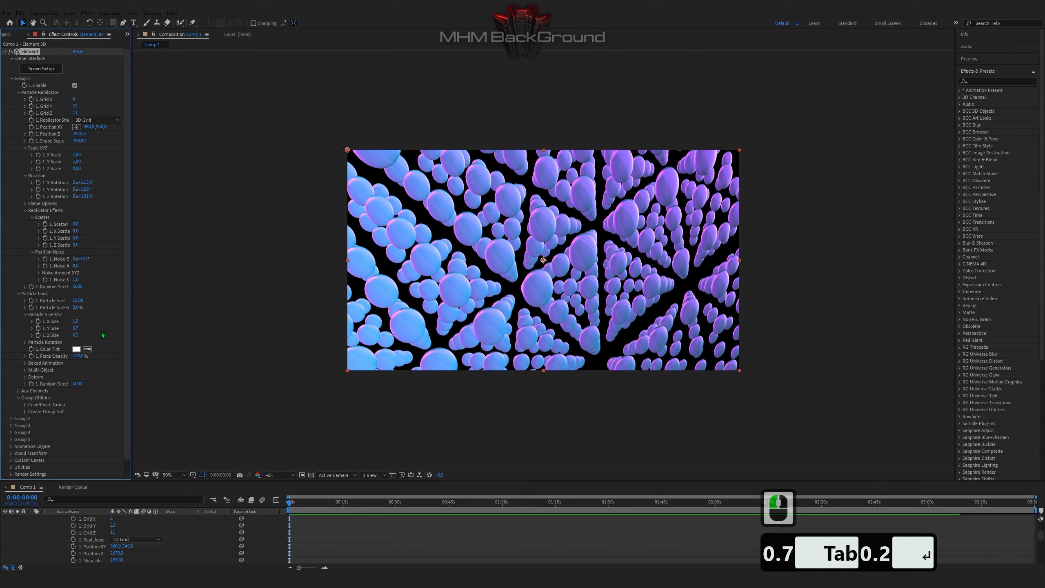
Enable Multi-Object for the Group 1 particles and set its size to 0.31.
{"action": "scroll", "coordinate": [86, 330], "scroll_direction": "down", "scroll_amount": 1}
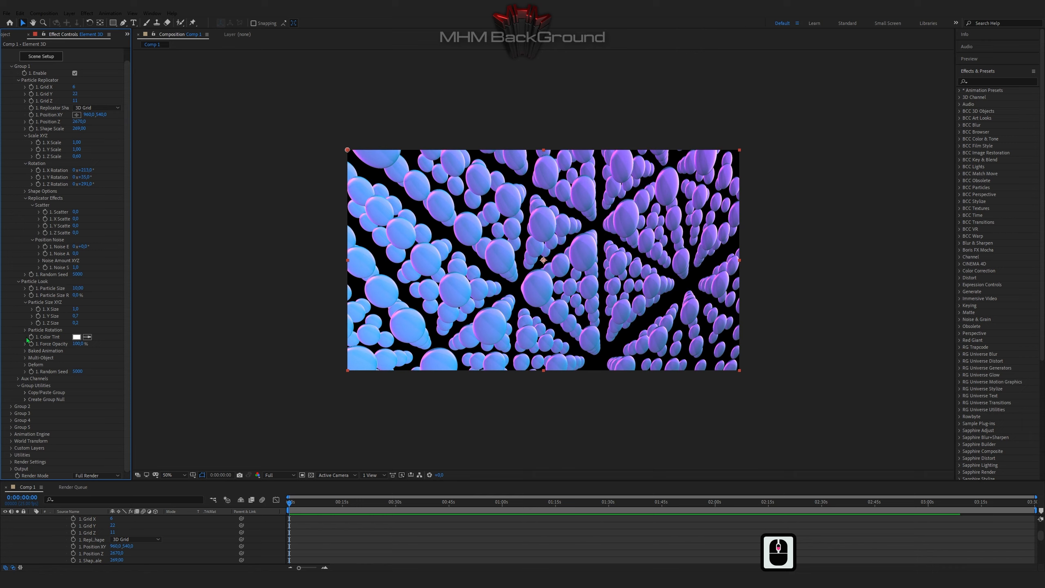
{"action": "scroll", "coordinate": [41, 331], "scroll_direction": "down", "scroll_amount": 2}
{"action": "left_click", "coordinate": [25, 358]}
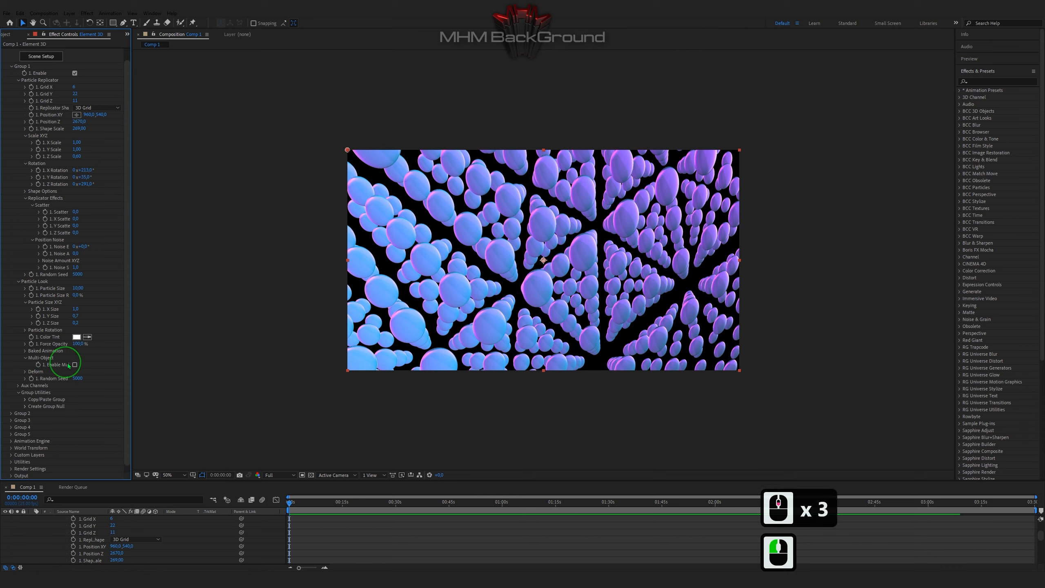
{"action": "left_click", "coordinate": [74, 364]}
{"action": "left_click", "coordinate": [77, 316]}
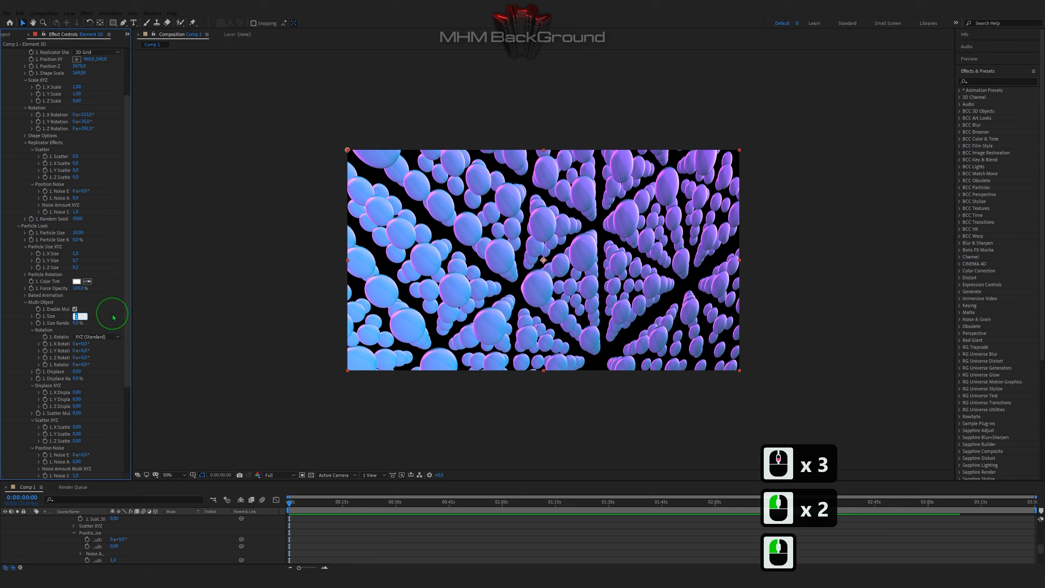
{"action": "type", "text": "0.31"}
{"action": "key", "text": "Return"}
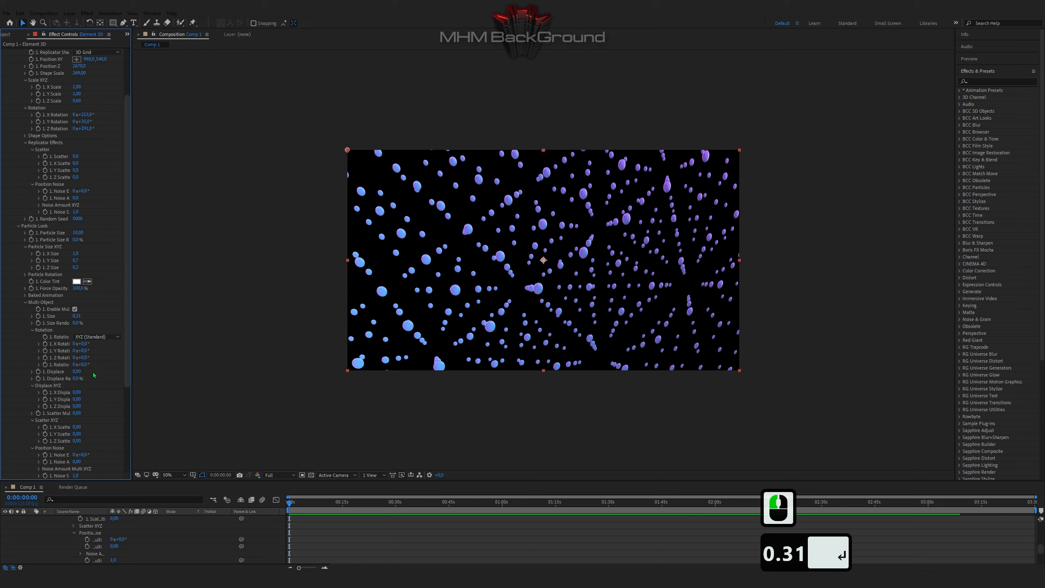
Set the Multi-Object Z rotation to 136°.
{"action": "left_click", "coordinate": [85, 357]}
{"action": "type", "text": "136"}
{"action": "left_click", "coordinate": [98, 357]}
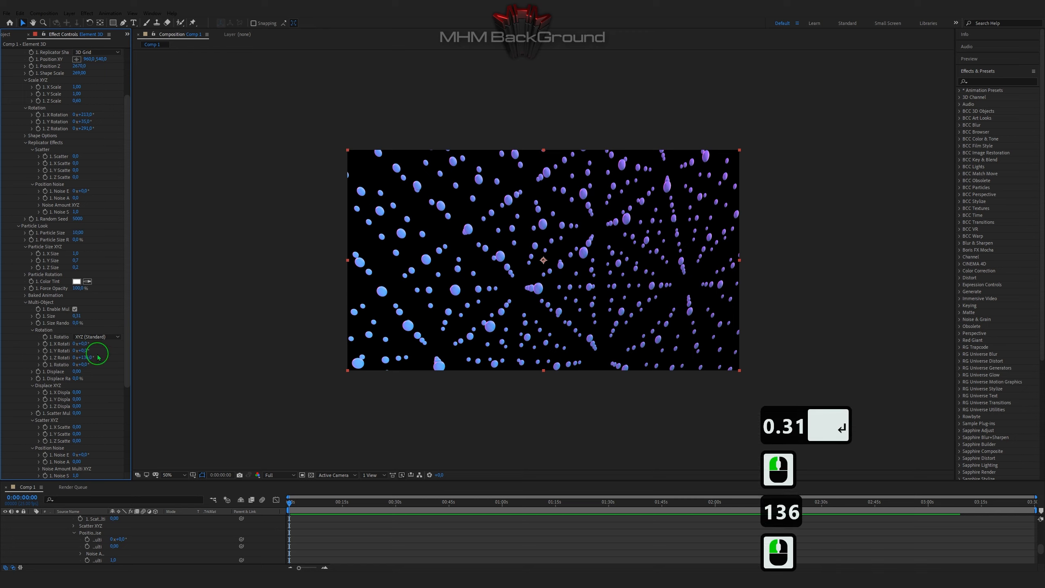
Enable Twist in Group 1's Deform settings and set Twist X to 19°.
{"action": "scroll", "coordinate": [94, 358], "scroll_direction": "down", "scroll_amount": 2}
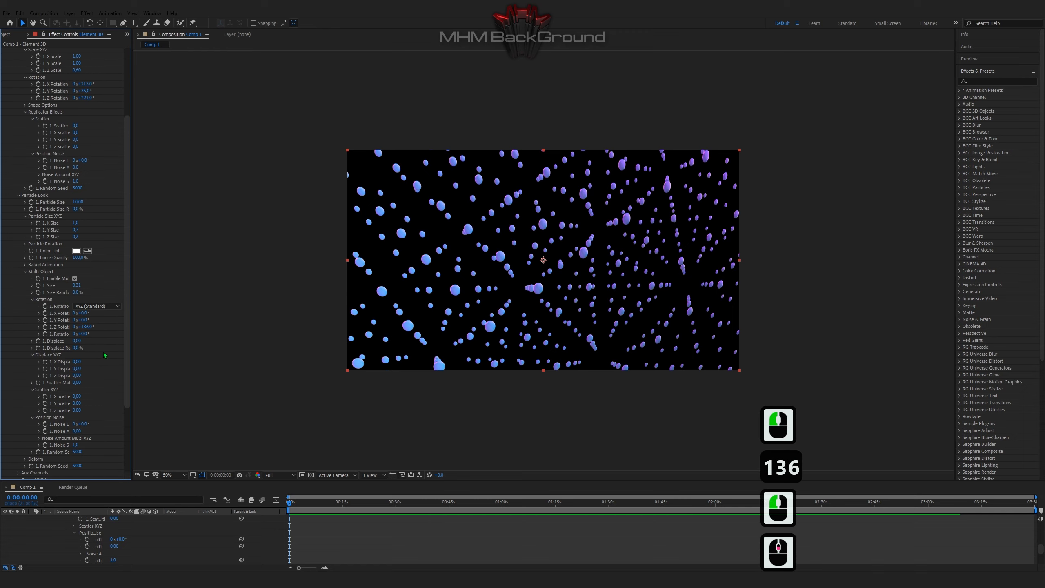
{"action": "scroll", "coordinate": [104, 354], "scroll_direction": "down", "scroll_amount": 4}
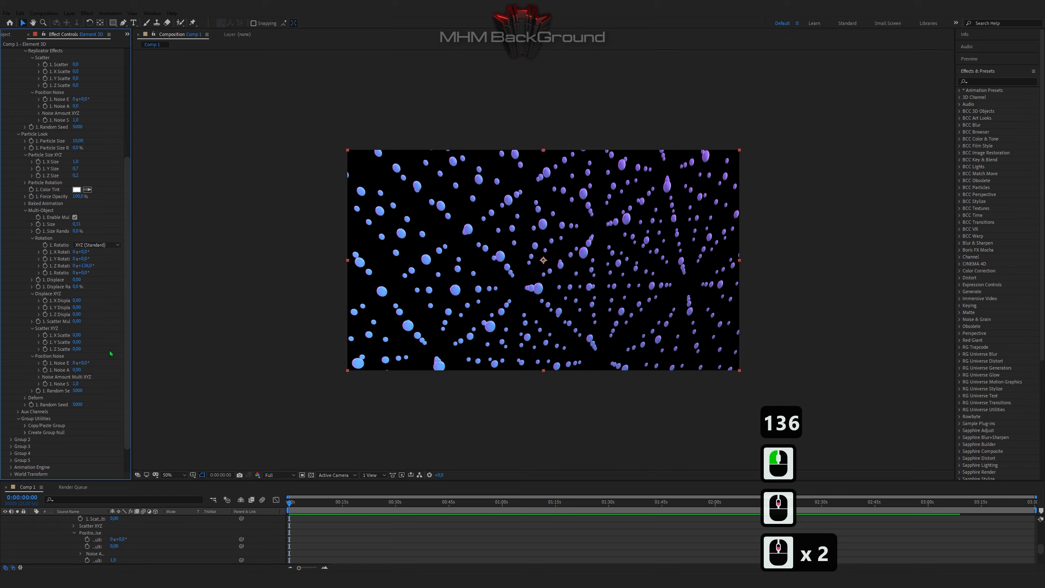
{"action": "left_click", "coordinate": [24, 398]}
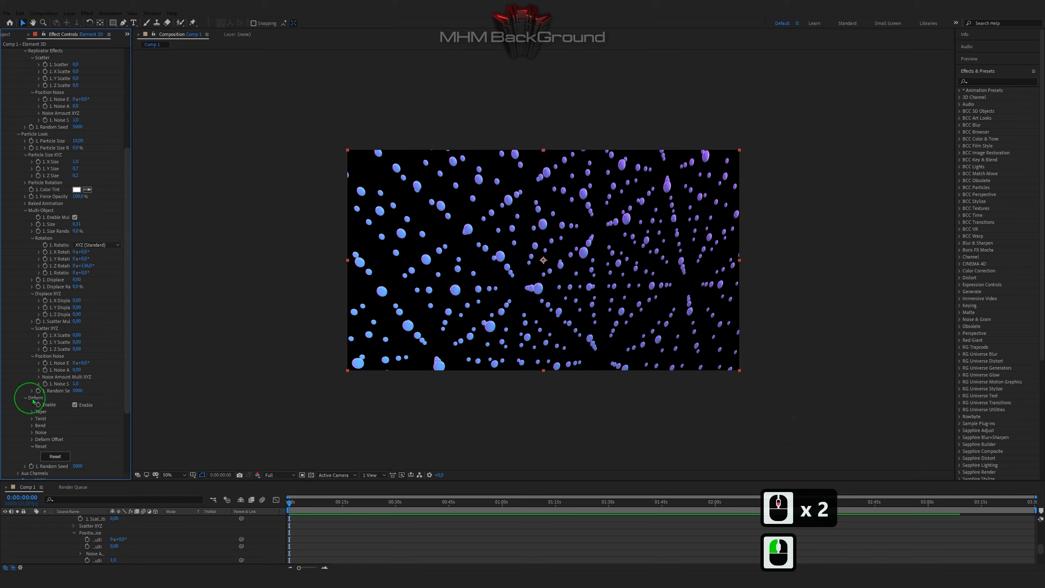
{"action": "scroll", "coordinate": [126, 392], "scroll_direction": "down", "scroll_amount": 3}
{"action": "left_click", "coordinate": [32, 376]}
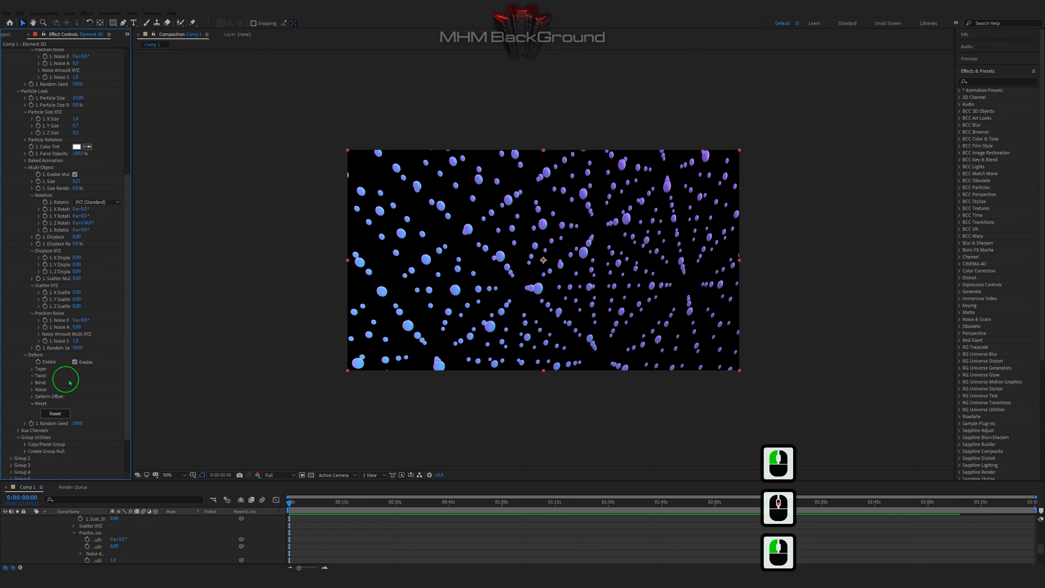
{"action": "left_click", "coordinate": [74, 383]}
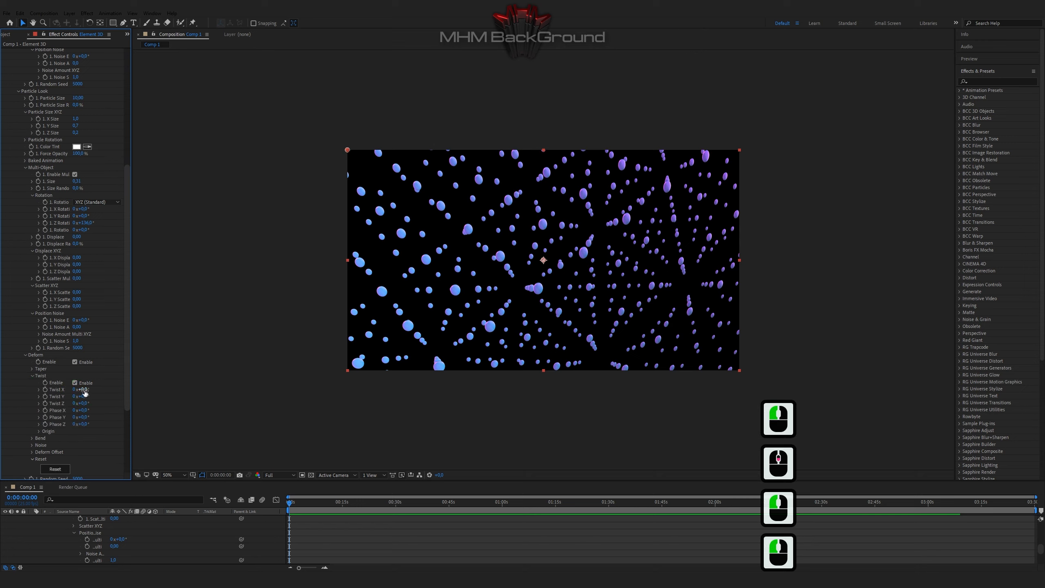
{"action": "left_click", "coordinate": [84, 391]}
{"action": "type", "text": "19"}
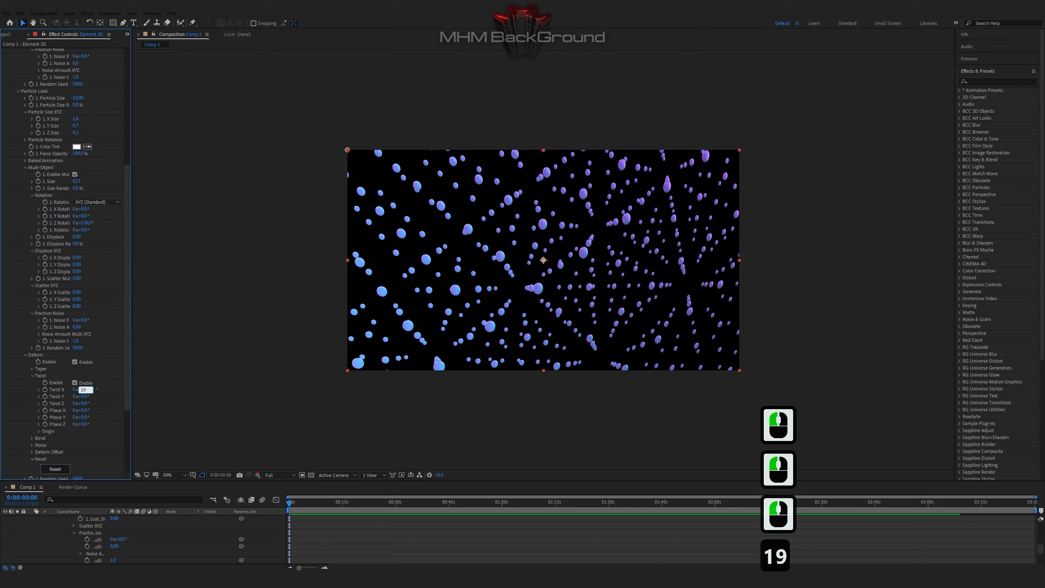
{"action": "left_click", "coordinate": [87, 411]}
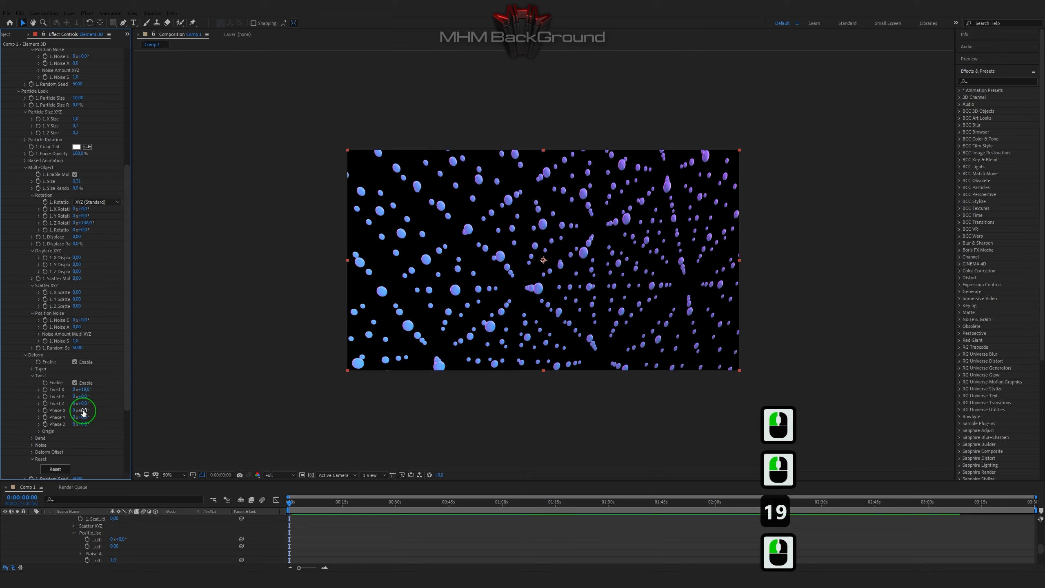
Add the expression time*11 to the twist's Phase X so it animates continuously.
{"action": "left_click", "coordinate": [46, 411], "text": "alt"}
{"action": "type", "text": "time*"}
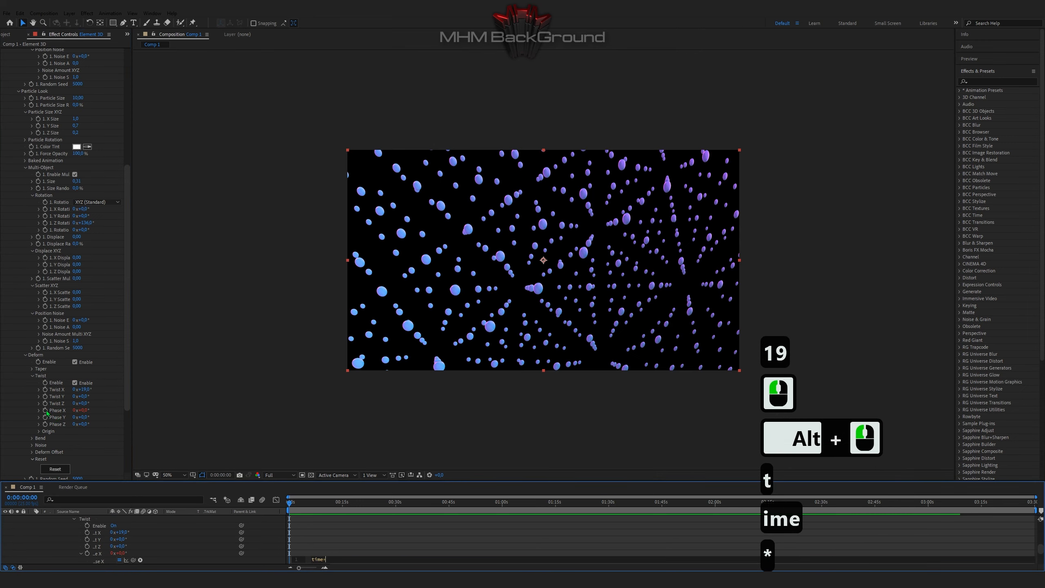
{"action": "type", "text": "11"}
{"action": "left_click", "coordinate": [340, 539]}
Preview the twist animation and inspect the deformed particles up close in the composition.
{"action": "key", "text": "space"}
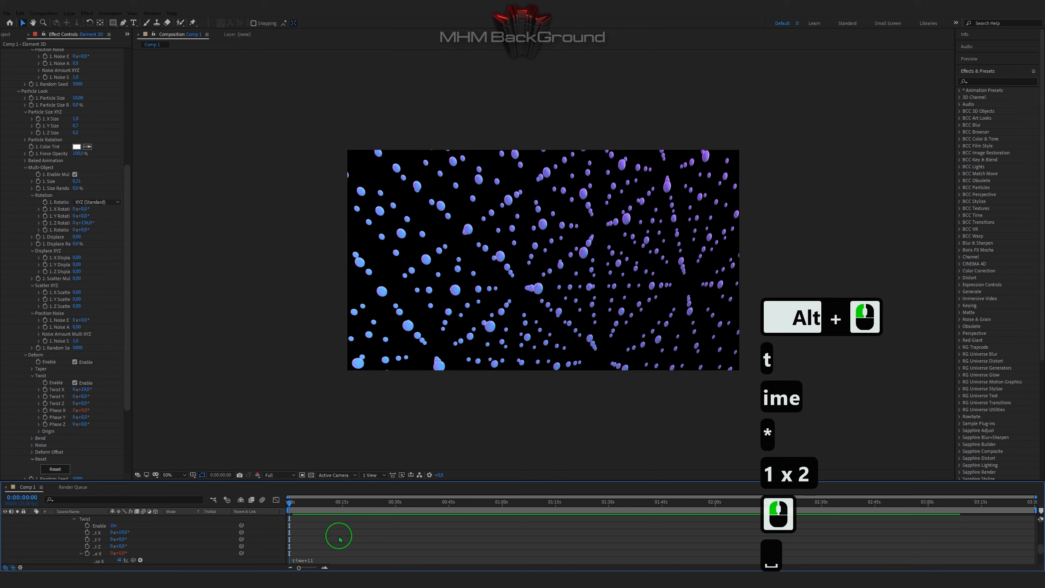
{"action": "key", "text": "space"}
{"action": "scroll", "coordinate": [385, 364], "scroll_direction": "up", "scroll_amount": 1}
{"action": "key", "text": "space"}
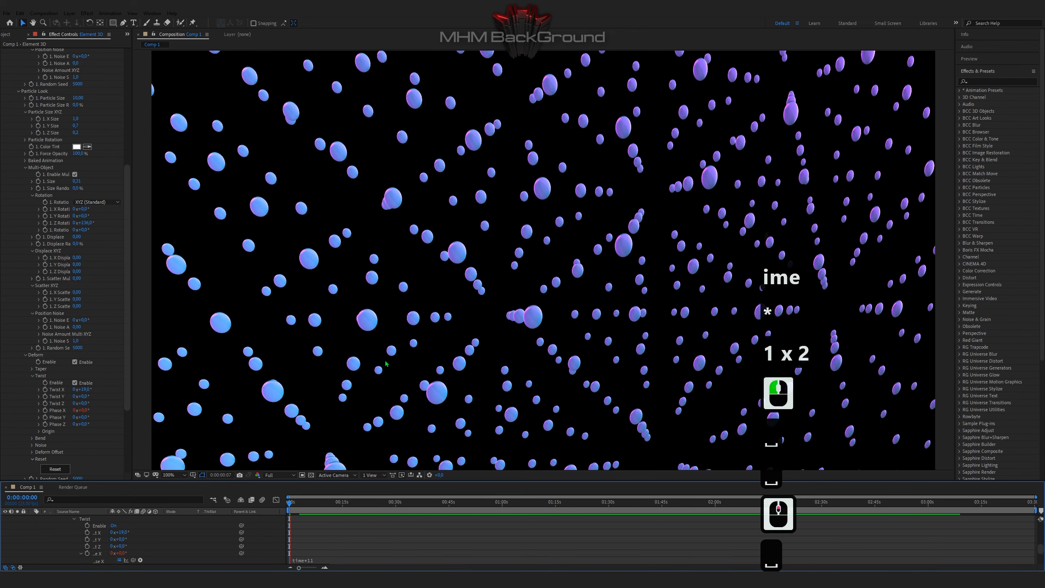
{"action": "key", "text": "space"}
{"action": "key", "text": "space"}
{"action": "key", "text": "space"}
{"action": "scroll", "coordinate": [386, 364], "scroll_direction": "down", "scroll_amount": 1}
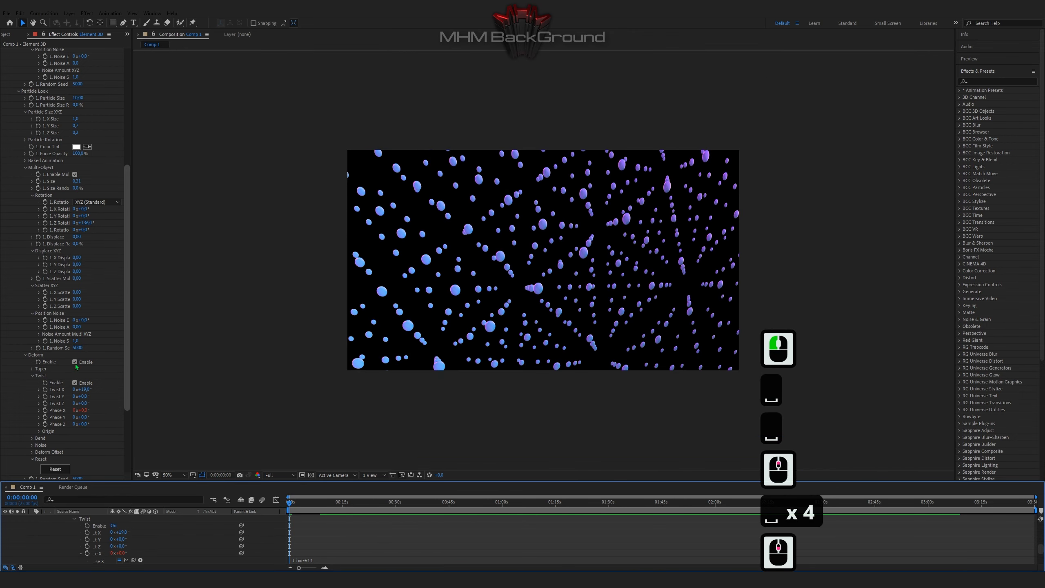
Set the first orientation angle of the Twist origin to 65°.
{"action": "scroll", "coordinate": [93, 395], "scroll_direction": "down", "scroll_amount": 2}
{"action": "scroll", "coordinate": [92, 395], "scroll_direction": "down", "scroll_amount": 1}
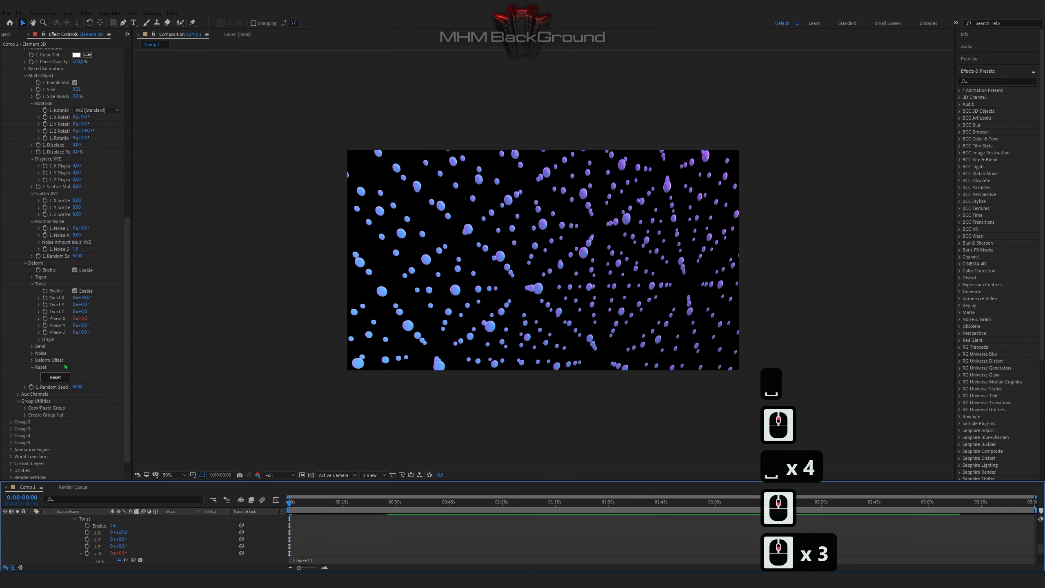
{"action": "left_click", "coordinate": [39, 339]}
{"action": "left_click", "coordinate": [84, 347]}
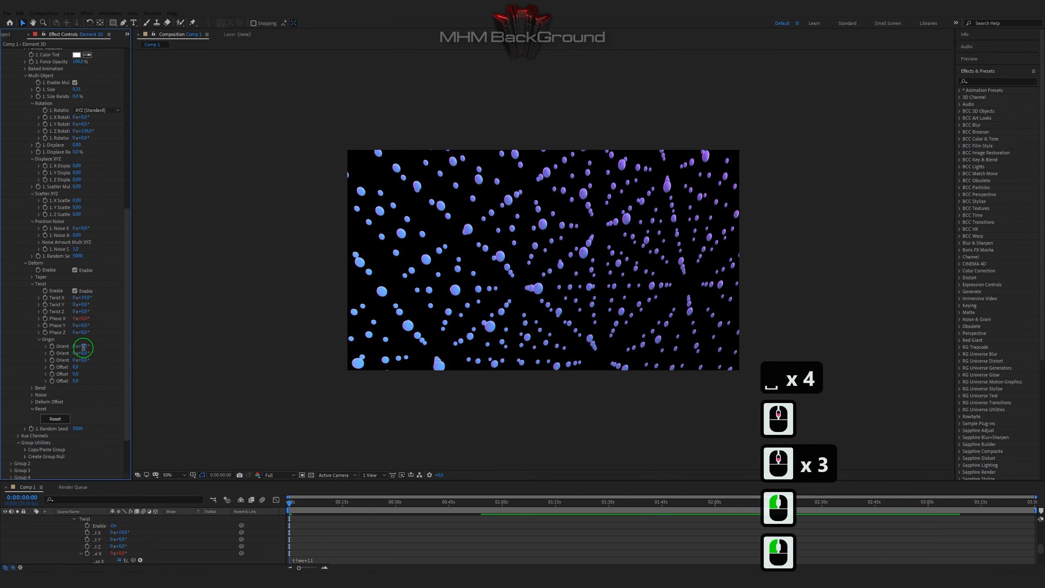
{"action": "type", "text": "65"}
{"action": "left_click", "coordinate": [93, 348]}
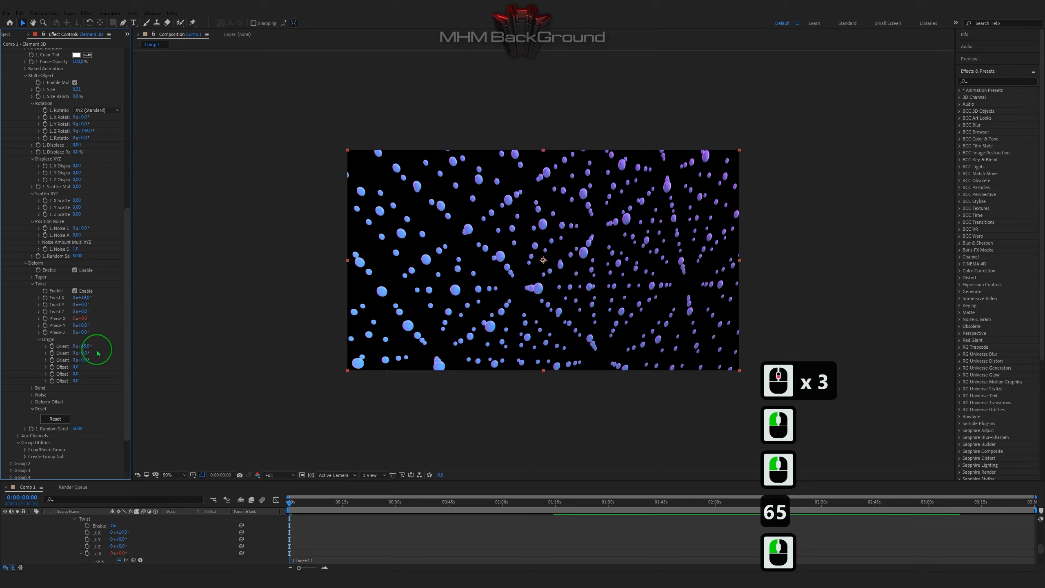
Enable the Deform Noise, set its Intensity to -1689%, and check the deformed shapes up close.
{"action": "left_click", "coordinate": [32, 394]}
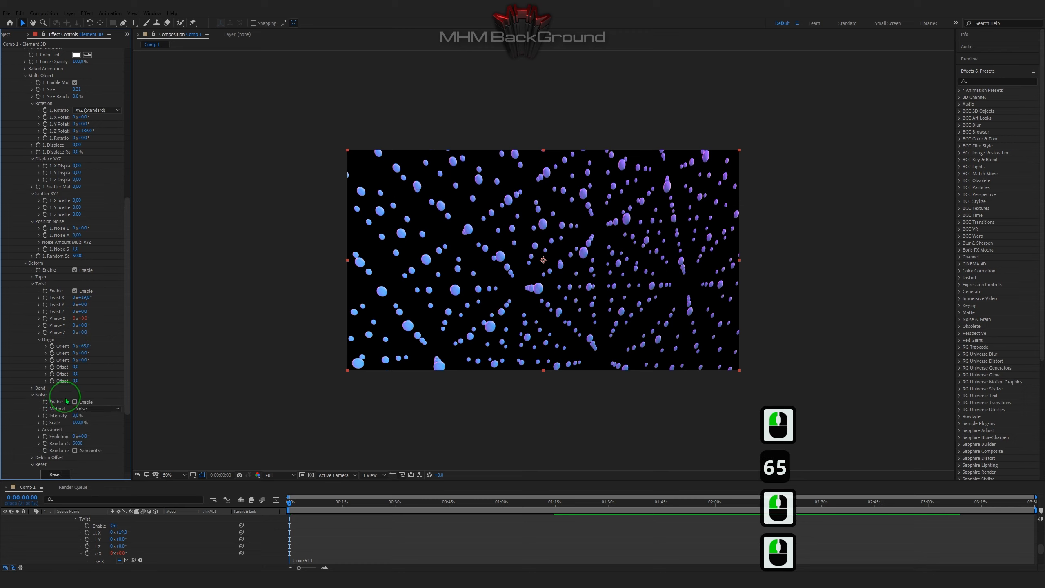
{"action": "left_click", "coordinate": [76, 416]}
{"action": "left_click", "coordinate": [76, 416]}
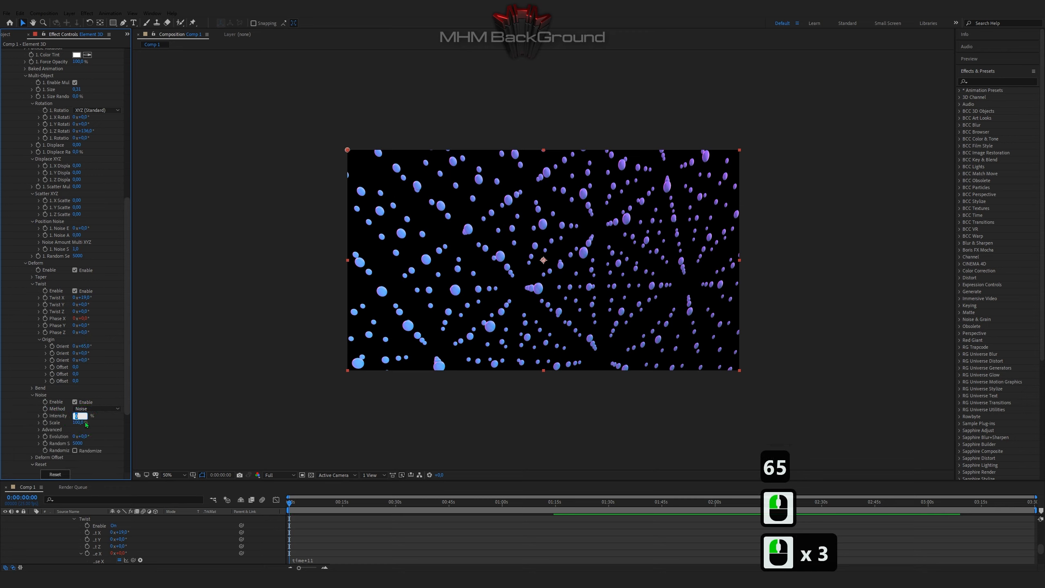
{"action": "type", "text": "-168"}
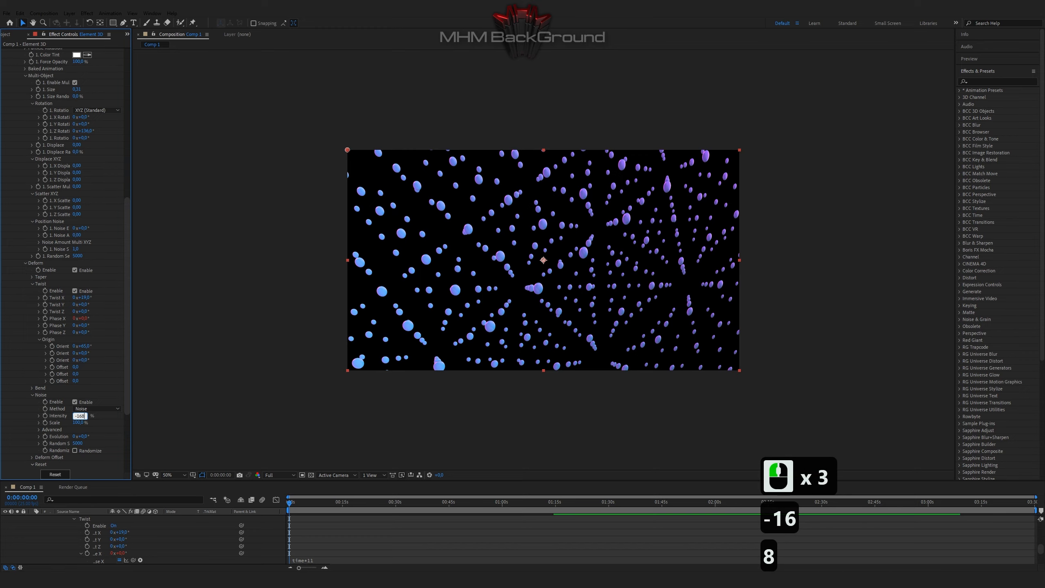
{"action": "type", "text": "9"}
{"action": "key", "text": "Return"}
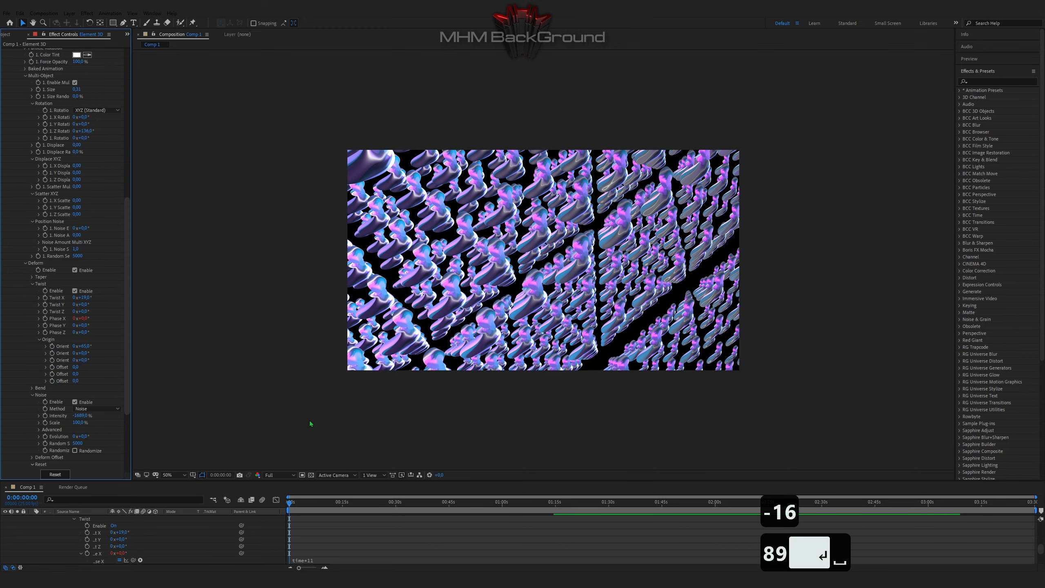
{"action": "key", "text": "space"}
{"action": "scroll", "coordinate": [310, 420], "scroll_direction": "up", "scroll_amount": 1}
{"action": "key", "text": "space"}
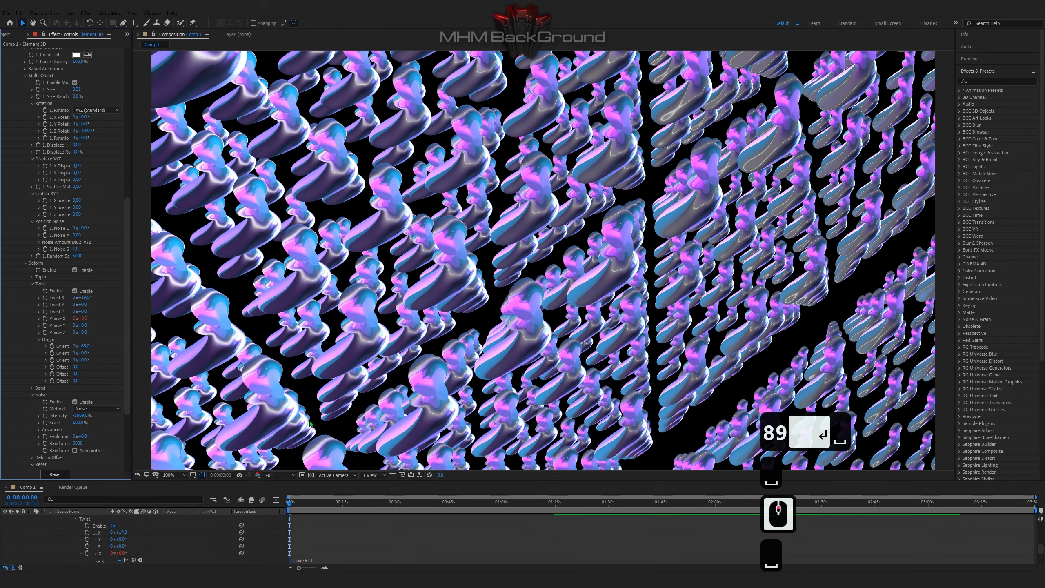
{"action": "key", "text": "space"}
{"action": "scroll", "coordinate": [309, 420], "scroll_direction": "down", "scroll_amount": 1}
Set the Deform Noise Scale to 476.2% and its advanced Offset to 2.547.
{"action": "scroll", "coordinate": [42, 360], "scroll_direction": "down", "scroll_amount": 3}
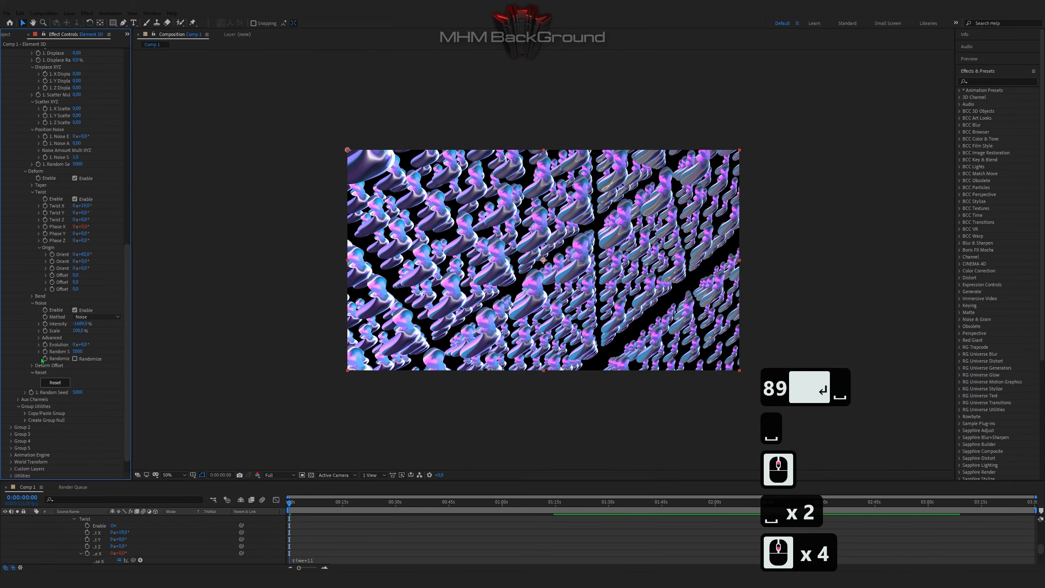
{"action": "left_click", "coordinate": [39, 338]}
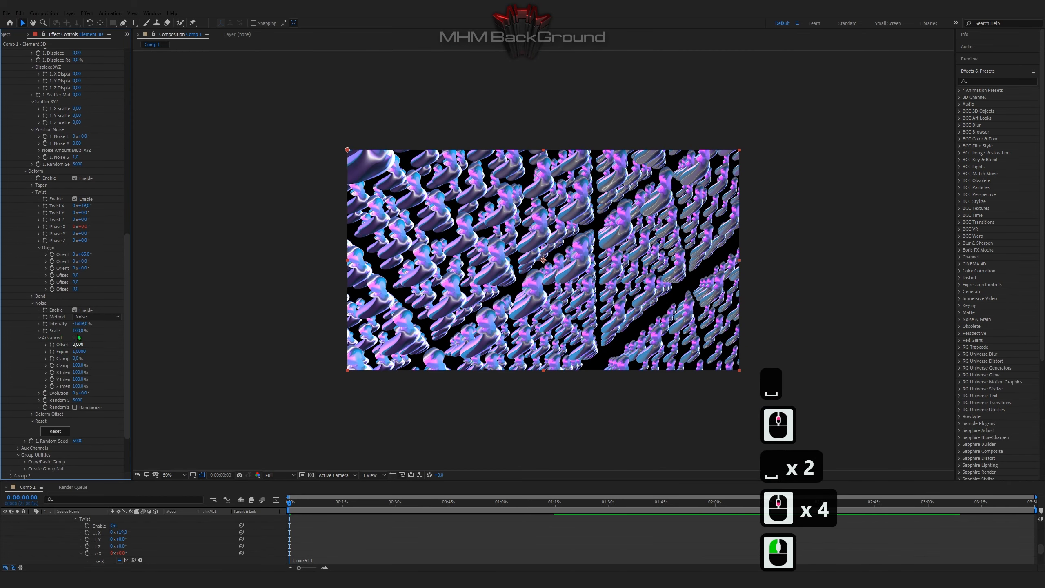
{"action": "left_click", "coordinate": [77, 330]}
{"action": "type", "text": "476."}
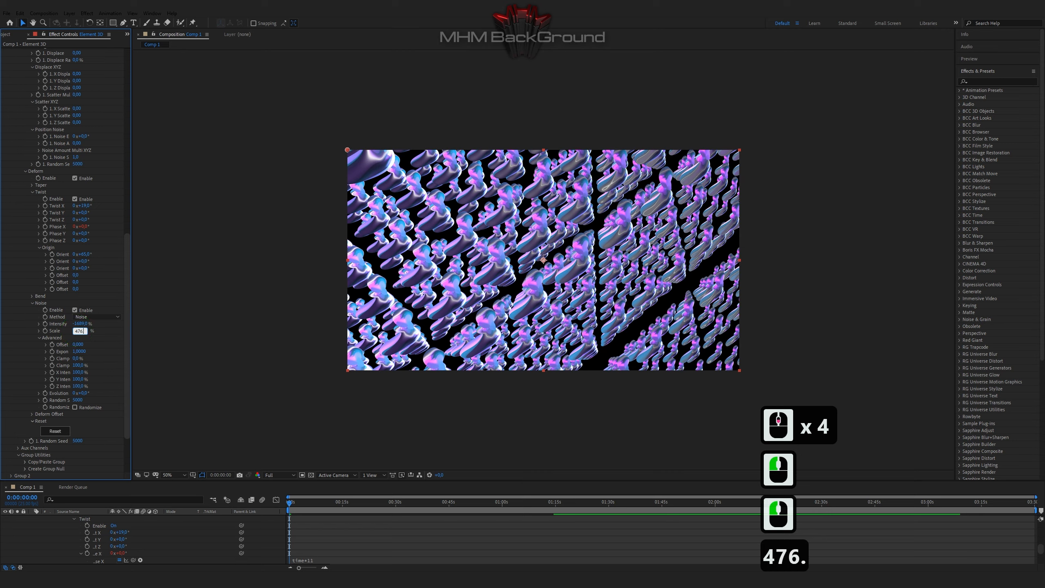
{"action": "type", "text": "2"}
{"action": "key", "text": "Tab"}
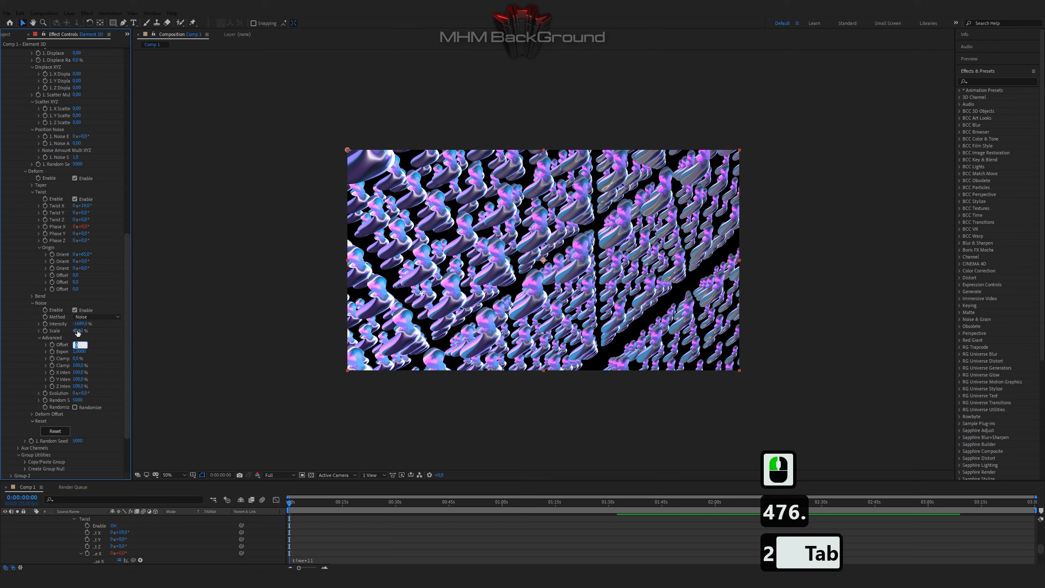
{"action": "type", "text": "2"}
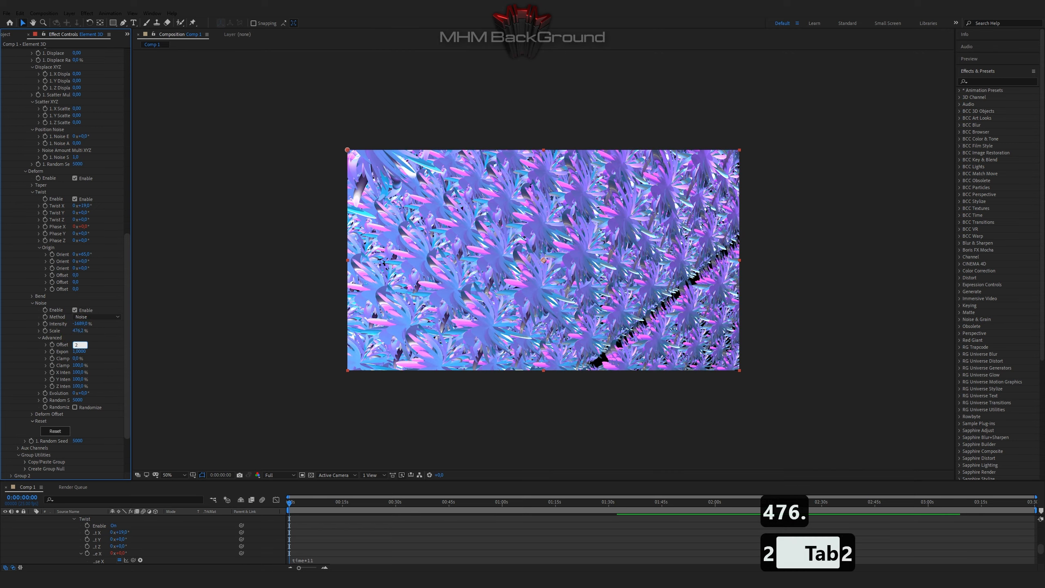
{"action": "type", "text": ".547"}
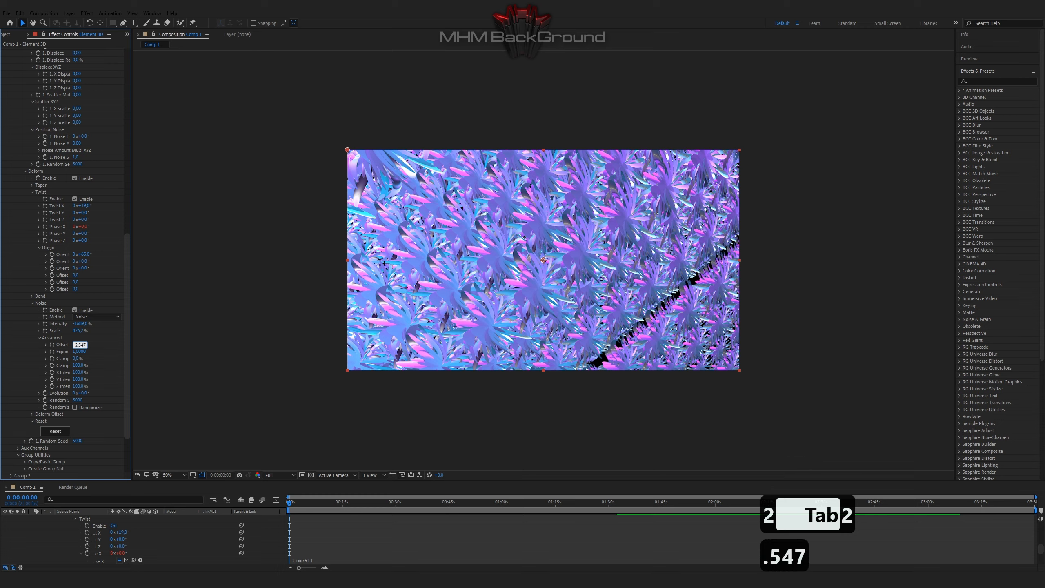
{"action": "key", "text": "Tab"}
Set the Deform Noise's advanced Exponent to 0 and its second Clamp value to 0%.
{"action": "type", "text": "-"}
{"action": "key", "text": "BackSpace"}
{"action": "type", "text": "0"}
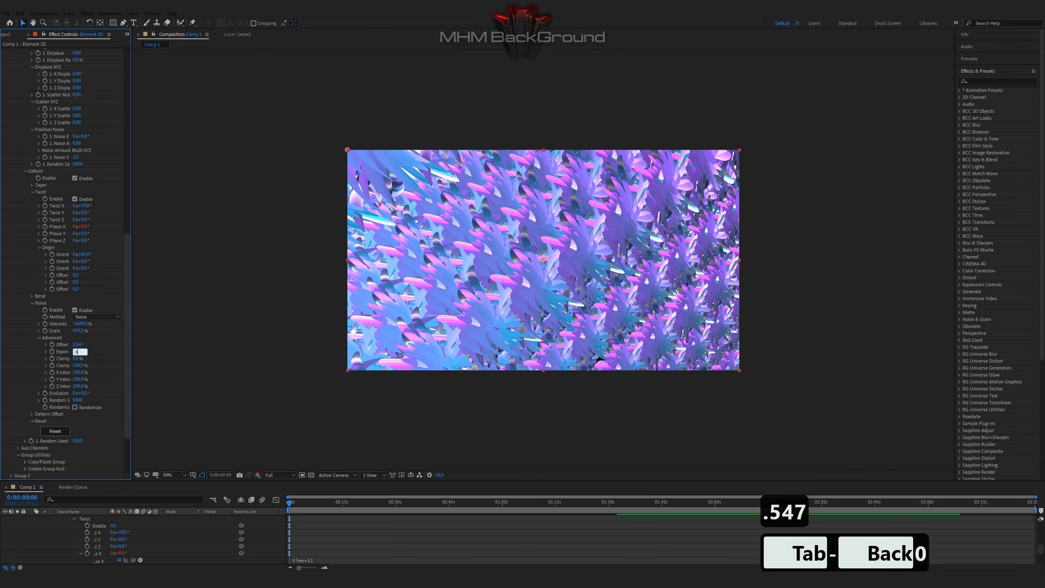
{"action": "key", "text": "Tab"}
{"action": "key", "text": "Tab"}
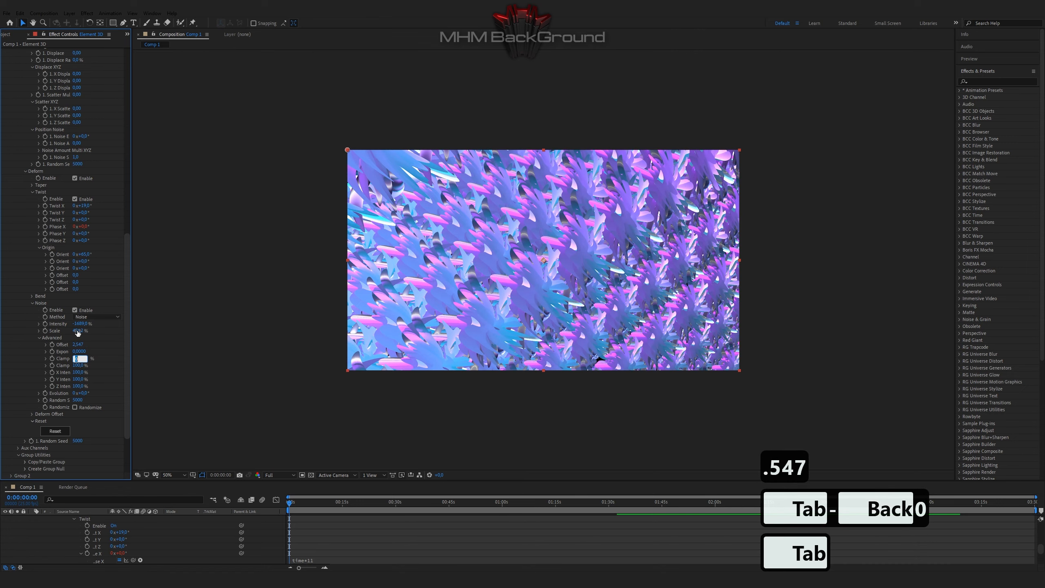
{"action": "type", "text": "0"}
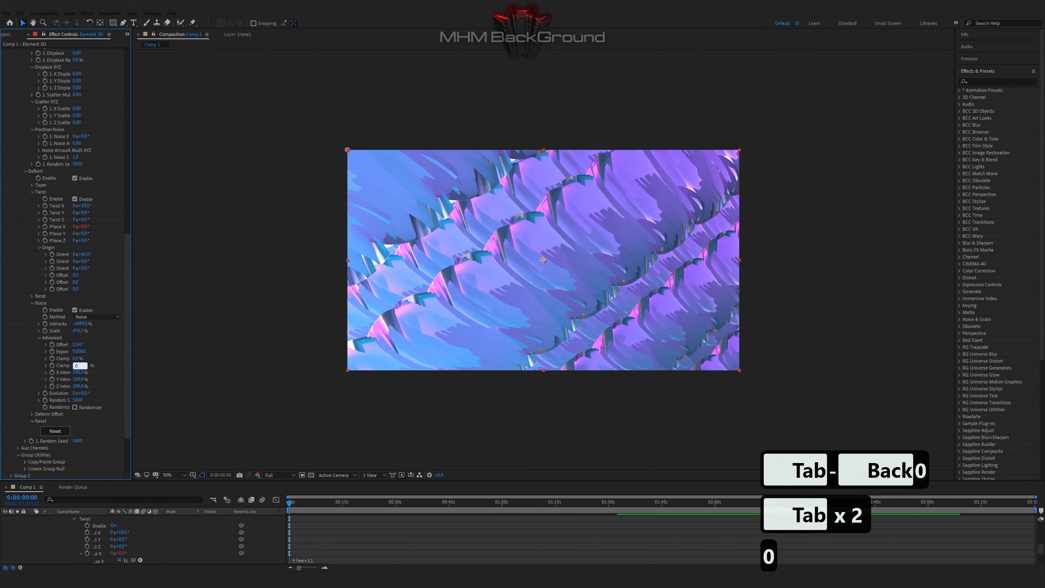
{"action": "key", "text": "Tab"}
Set the Deform Noise's Y Intensity to 24% and Z Intensity to 0%, and preview the composition.
{"action": "key", "text": "Tab"}
{"action": "type", "text": "24"}
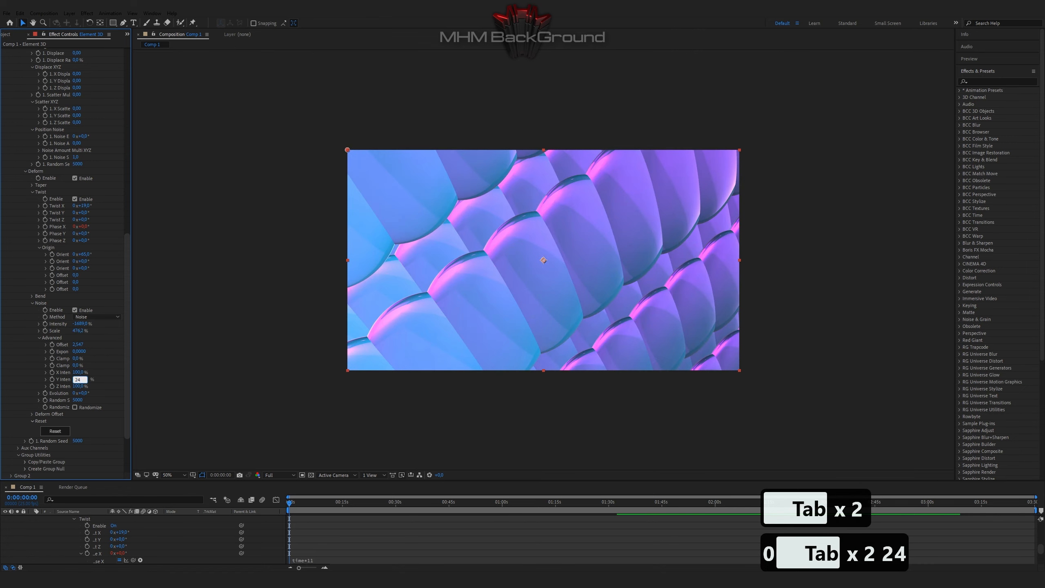
{"action": "key", "text": "Tab"}
{"action": "type", "text": "0"}
{"action": "key", "text": "Return"}
{"action": "key", "text": "space"}
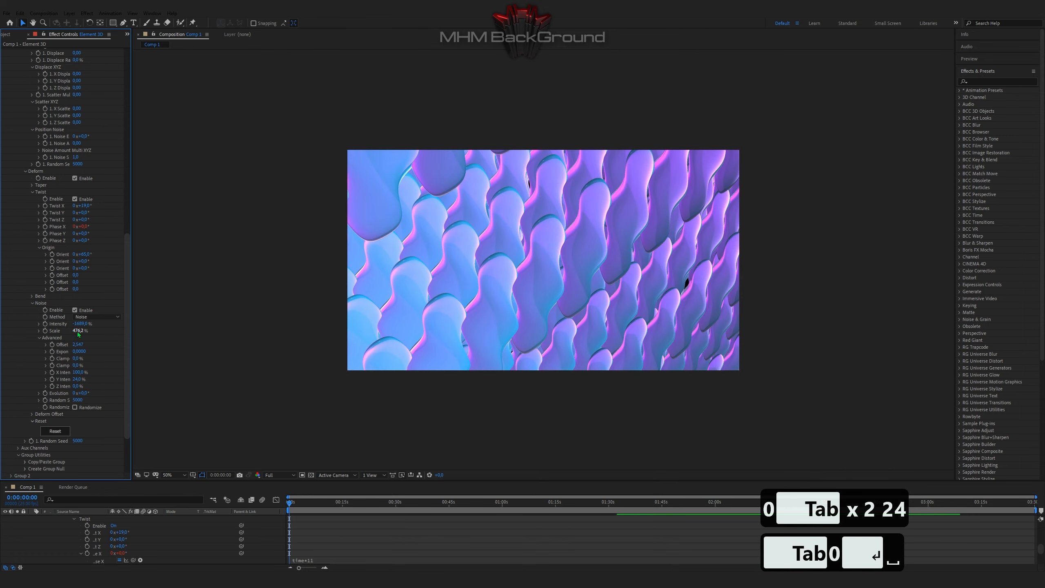
{"action": "key", "text": "space"}
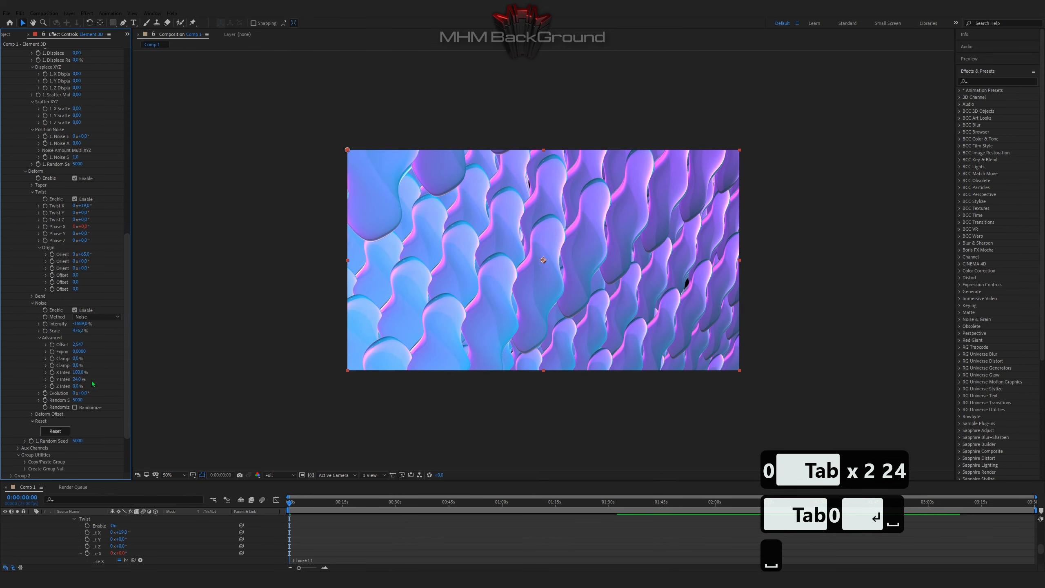
Set the Deform Offset Z to 7.3 and preview the composition.
{"action": "left_click", "coordinate": [33, 414]}
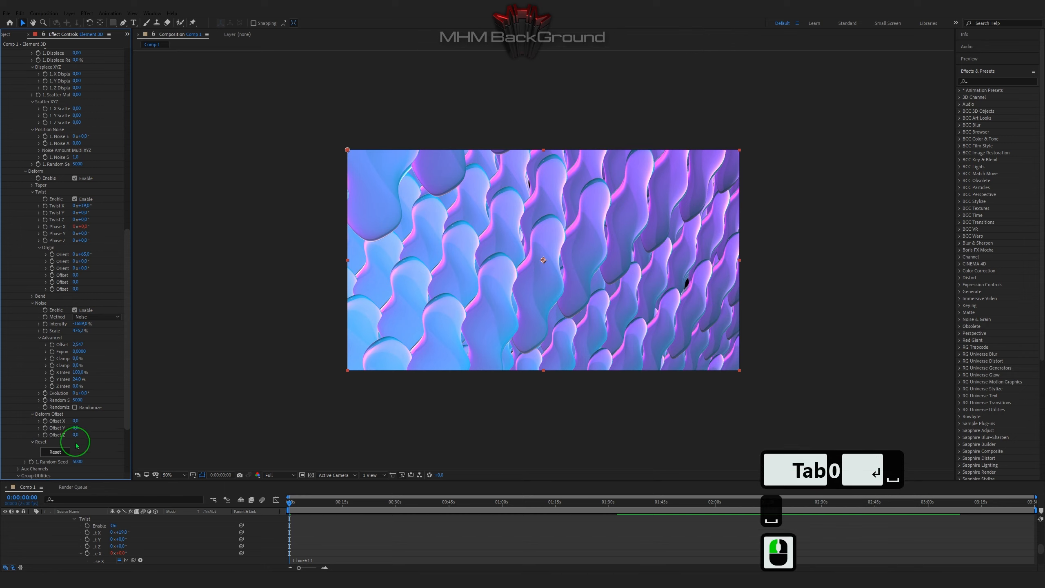
{"action": "left_click", "coordinate": [76, 434]}
{"action": "type", "text": "7"}
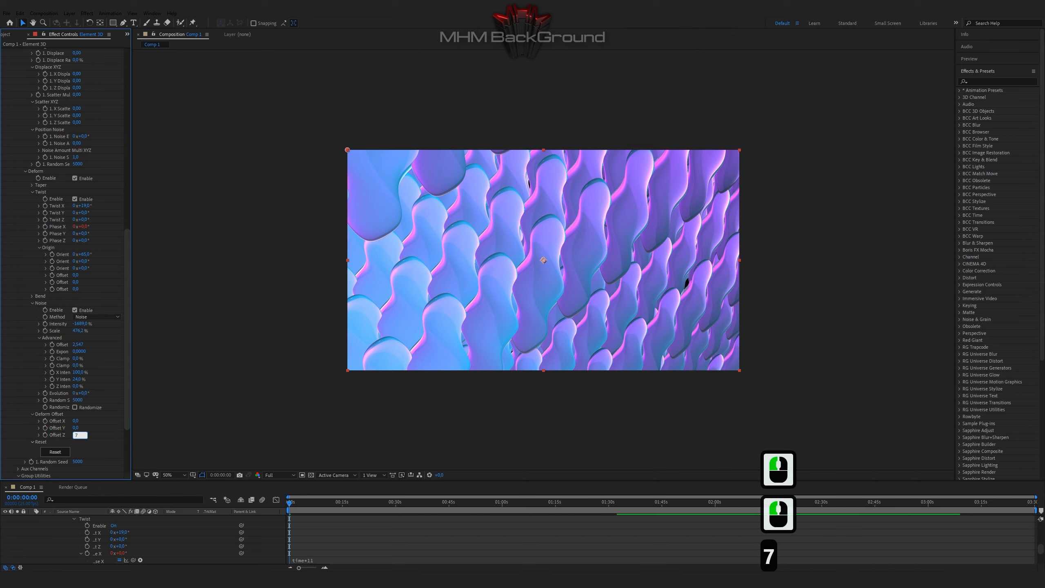
{"action": "type", "text": ".3"}
{"action": "key", "text": "Return"}
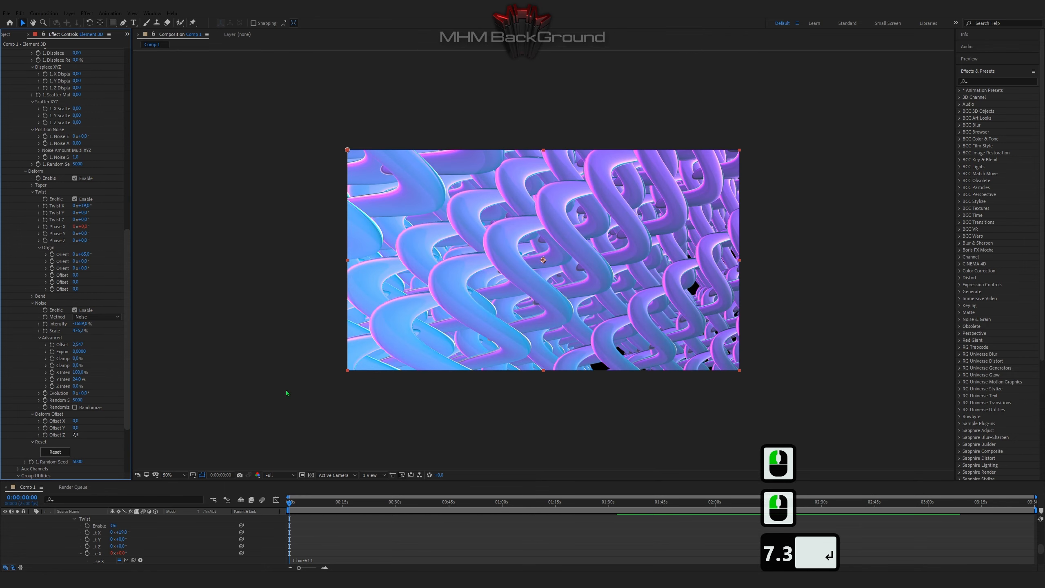
{"action": "key", "text": "space"}
{"action": "key", "text": "space"}
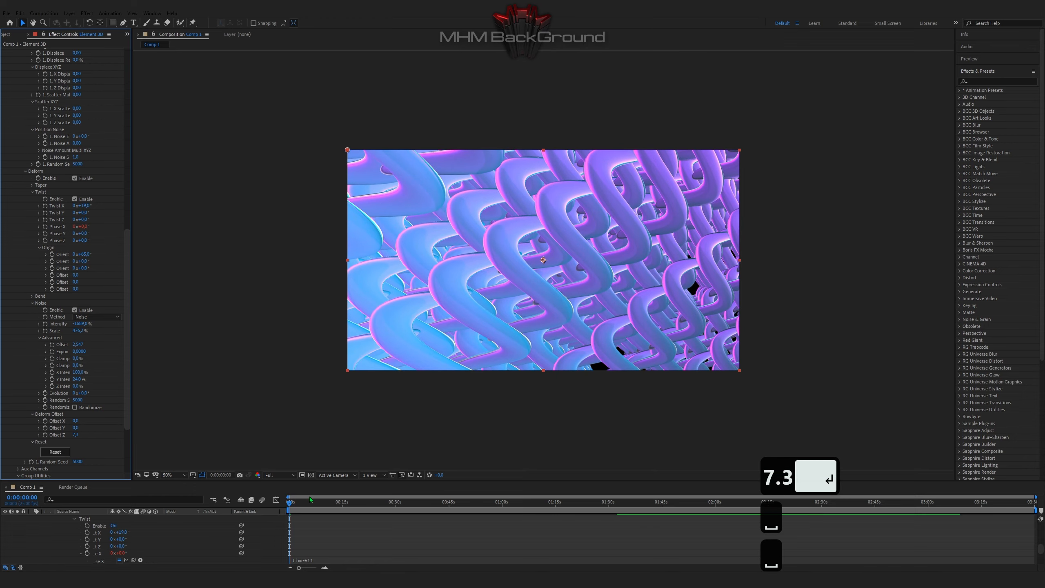
Collapse the Element 3D layer's properties in the timeline and duplicate the layer.
{"action": "left_click_drag", "start_coordinate": [310, 499], "coordinate": [272, 511]}
{"action": "scroll", "coordinate": [92, 532], "scroll_direction": "up", "scroll_amount": 6}
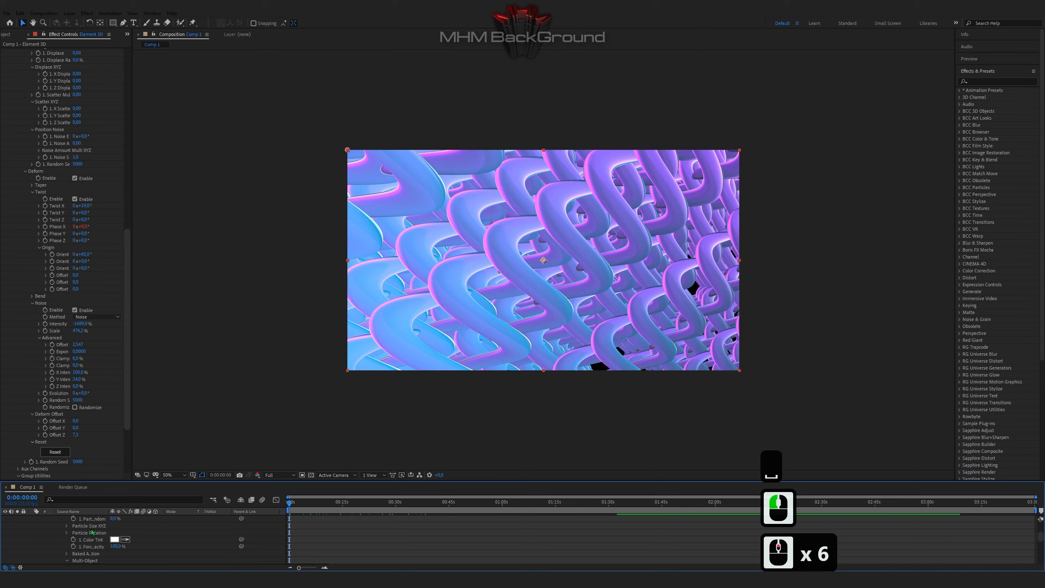
{"action": "scroll", "coordinate": [91, 530], "scroll_direction": "up", "scroll_amount": 8}
{"action": "left_click", "coordinate": [56, 520]}
{"action": "left_click", "coordinate": [32, 519]}
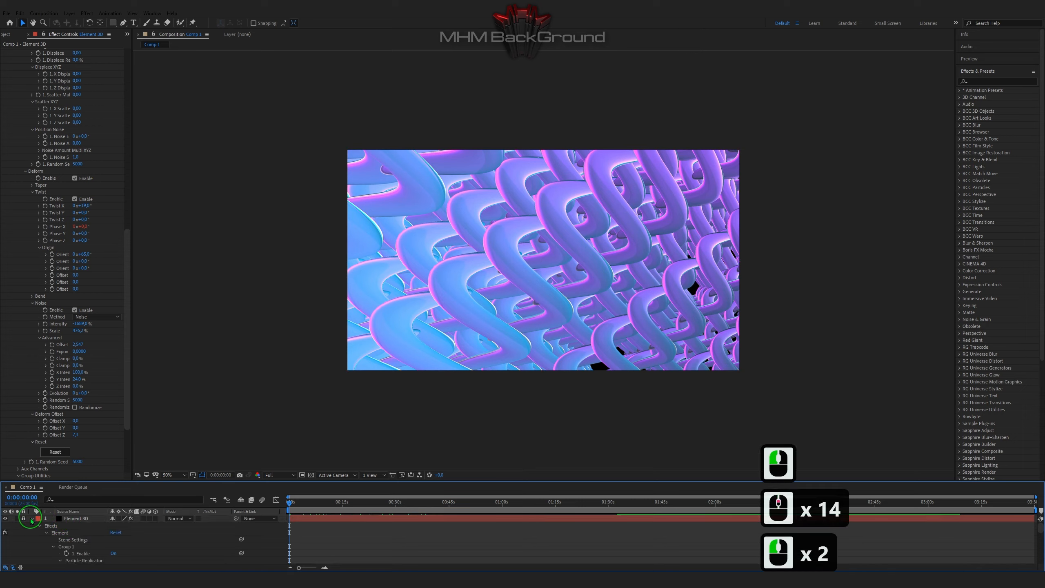
{"action": "left_click", "coordinate": [25, 519]}
{"action": "left_click", "coordinate": [32, 519]}
{"action": "left_click", "coordinate": [67, 519]}
{"action": "key", "text": "ctrl+c"}
{"action": "key", "text": "ctrl+d"}
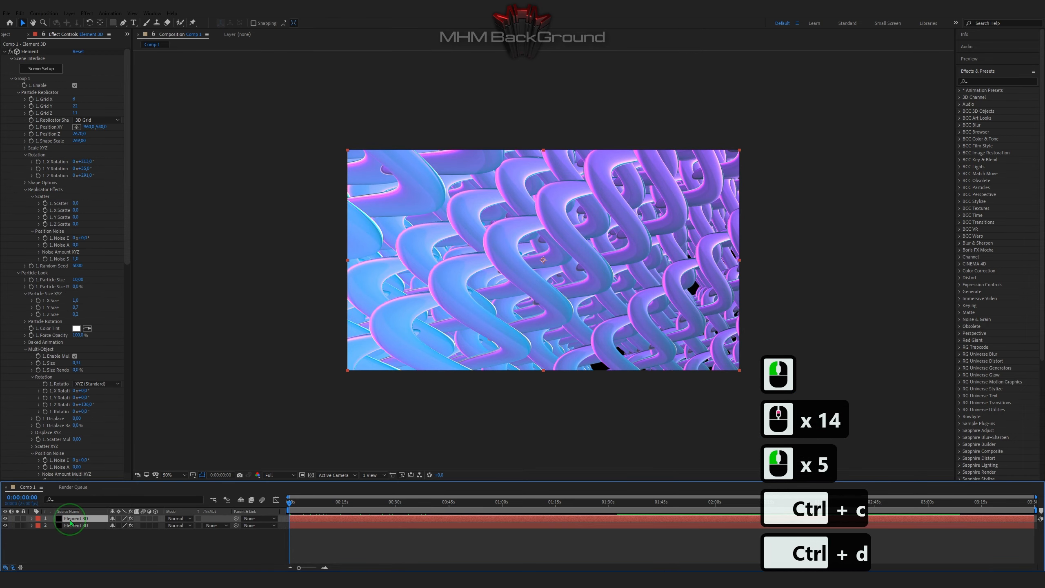
Scale the lower Element 3D layer up proportionally to about a third larger than the composition frame.
{"action": "left_click", "coordinate": [72, 525]}
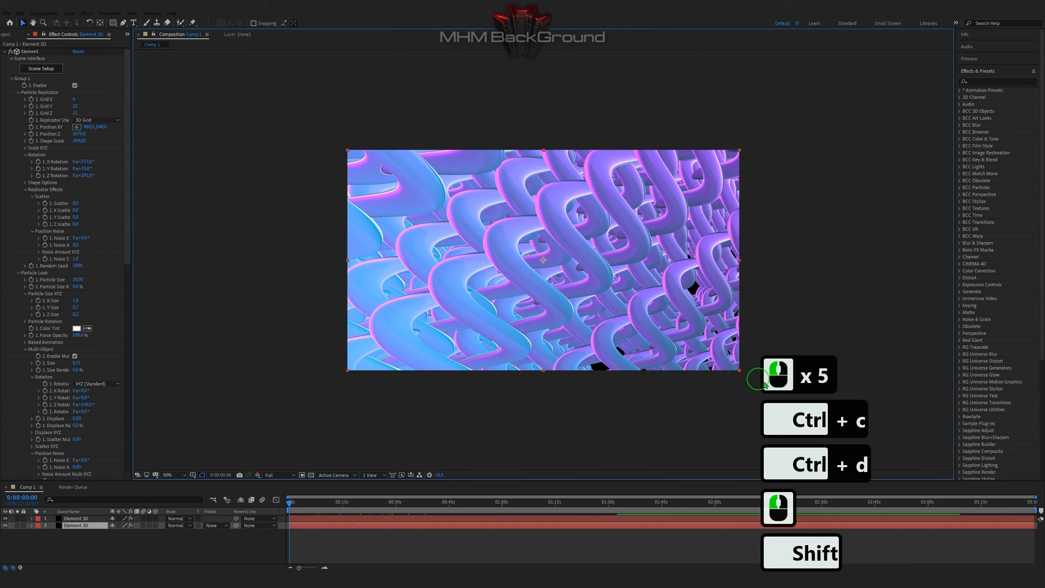
{"action": "left_click_drag", "start_coordinate": [740, 371], "coordinate": [803, 405]}
{"action": "left_click", "coordinate": [95, 544]}
Add a new adjustment layer above the two Element 3D layers.
{"action": "right_click", "coordinate": [96, 545]}
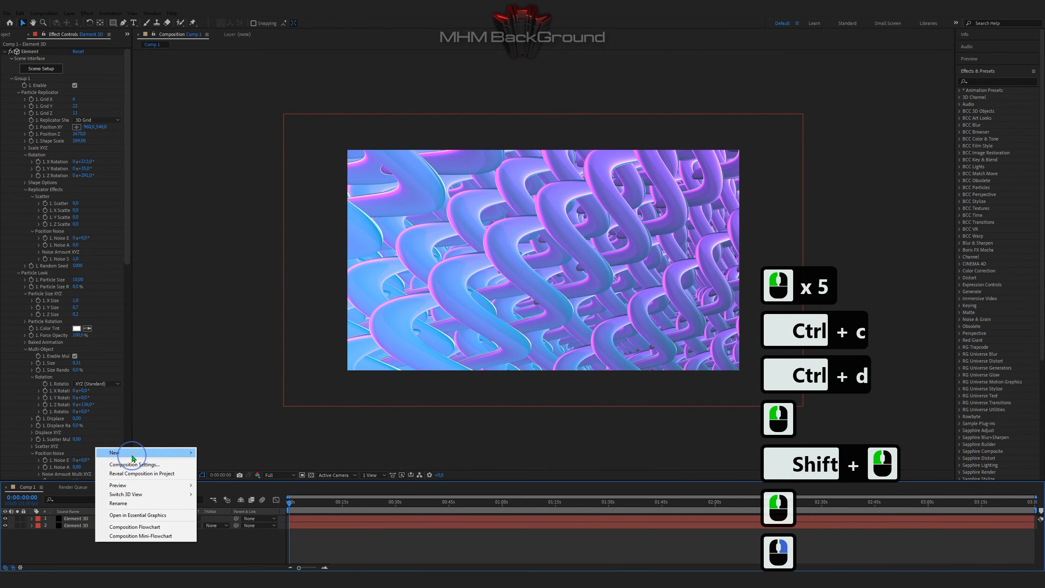
{"action": "mouse_move", "coordinate": [119, 450]}
{"action": "left_click", "coordinate": [244, 519]}
Create a white solid layer at composition size and place it beneath all the other layers.
{"action": "right_click", "coordinate": [81, 551]}
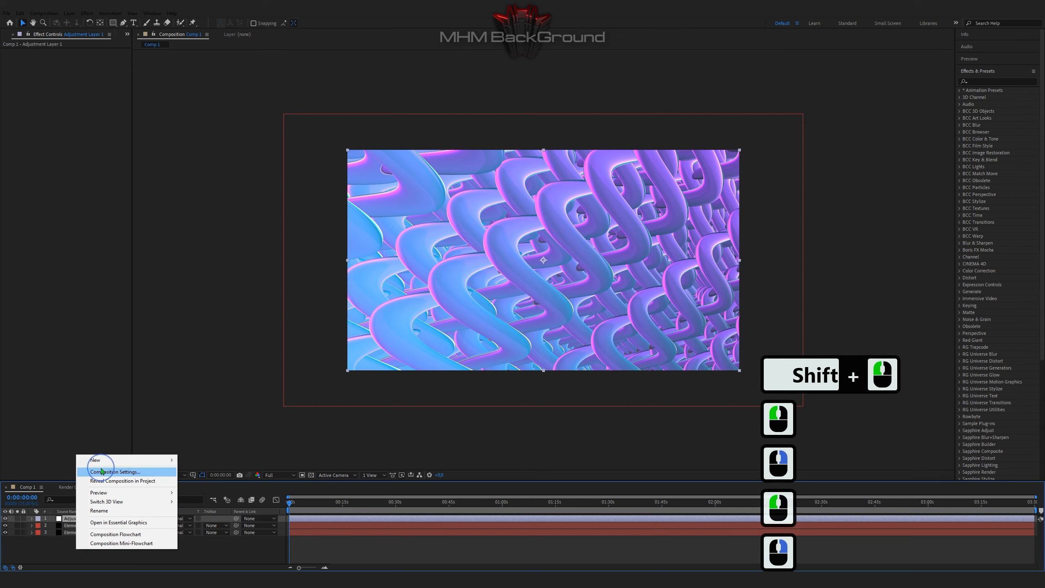
{"action": "left_click", "coordinate": [218, 472]}
{"action": "left_click", "coordinate": [105, 189]}
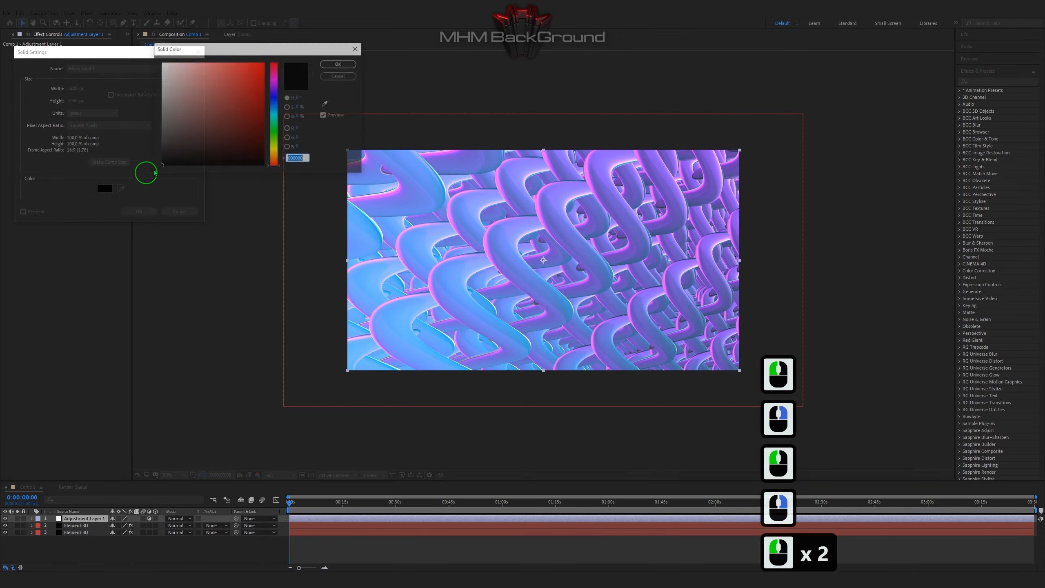
{"action": "left_click", "coordinate": [166, 66]}
{"action": "left_click", "coordinate": [164, 64]}
{"action": "left_click", "coordinate": [323, 66]}
{"action": "left_click", "coordinate": [139, 212]}
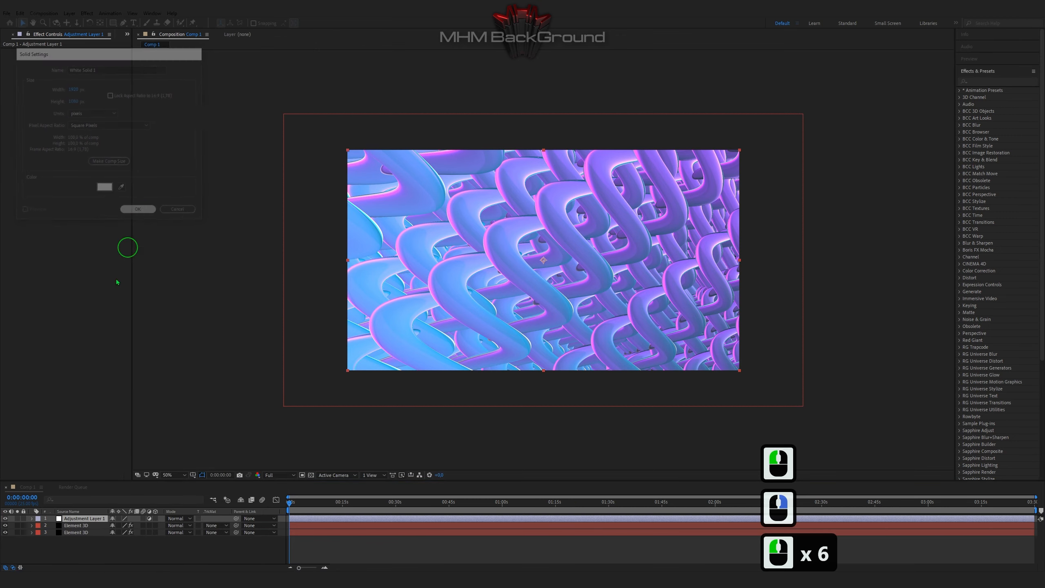
{"action": "left_click_drag", "start_coordinate": [68, 519], "coordinate": [77, 543]}
Find the Stylize Glow effect and apply it to the adjustment layer.
{"action": "left_click", "coordinate": [74, 520]}
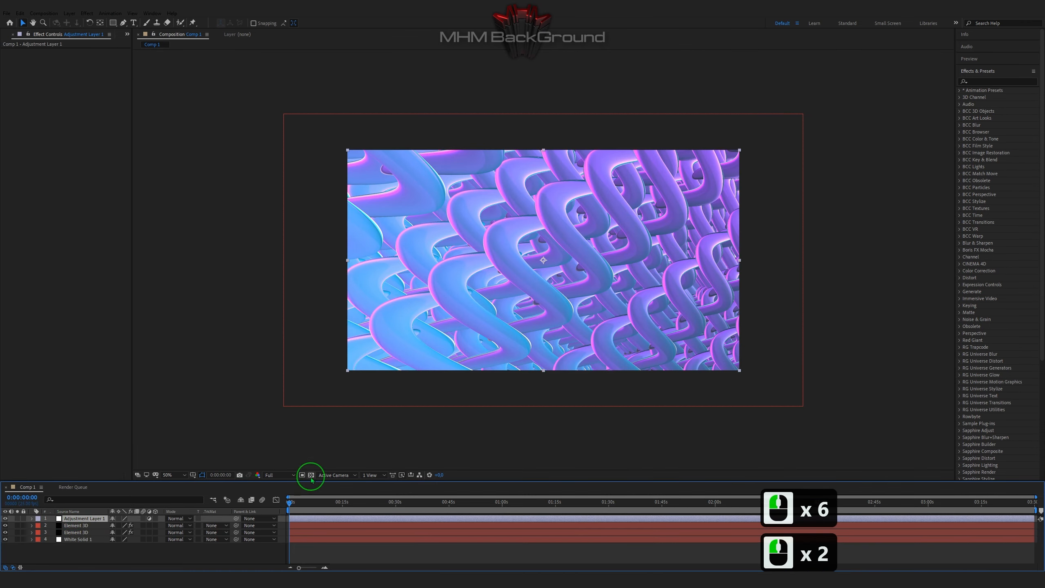
{"action": "left_click", "coordinate": [985, 81]}
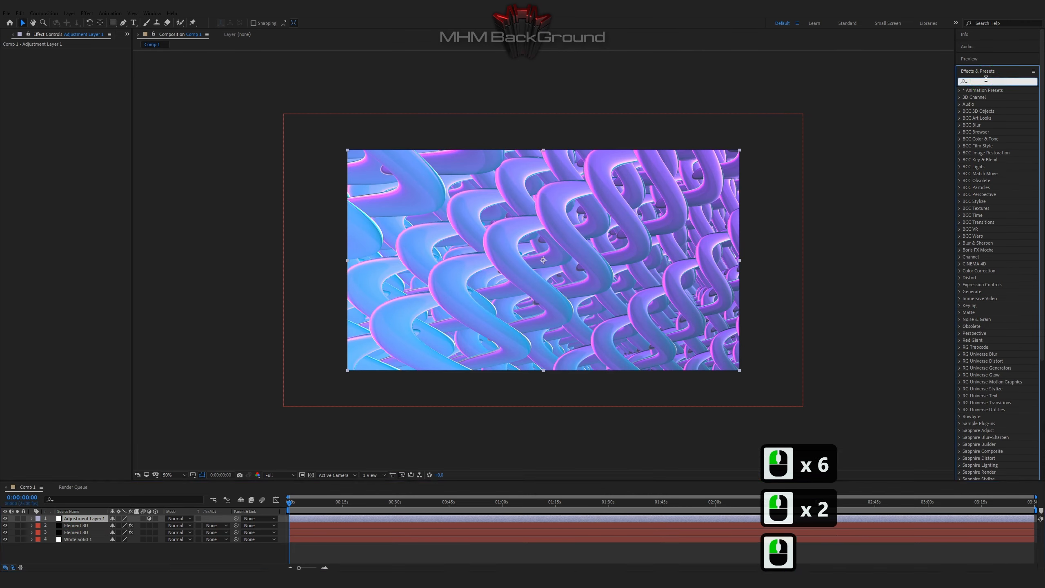
{"action": "type", "text": "glow"}
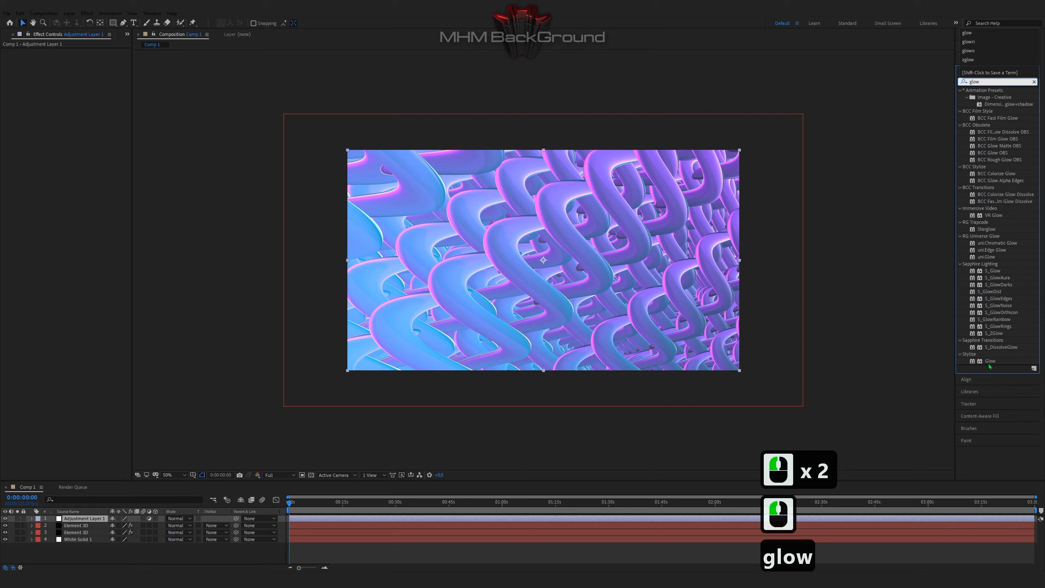
{"action": "double_click", "coordinate": [989, 362]}
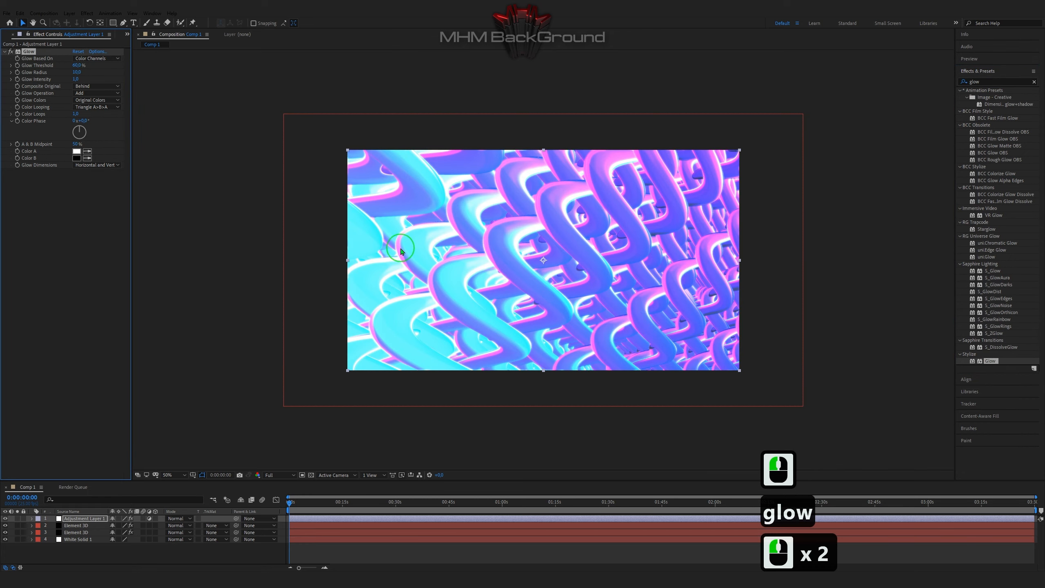
Set the Glow Threshold to 83.9% and the Glow Radius to 69.
{"action": "left_click", "coordinate": [78, 65]}
{"action": "type", "text": "83.9"}
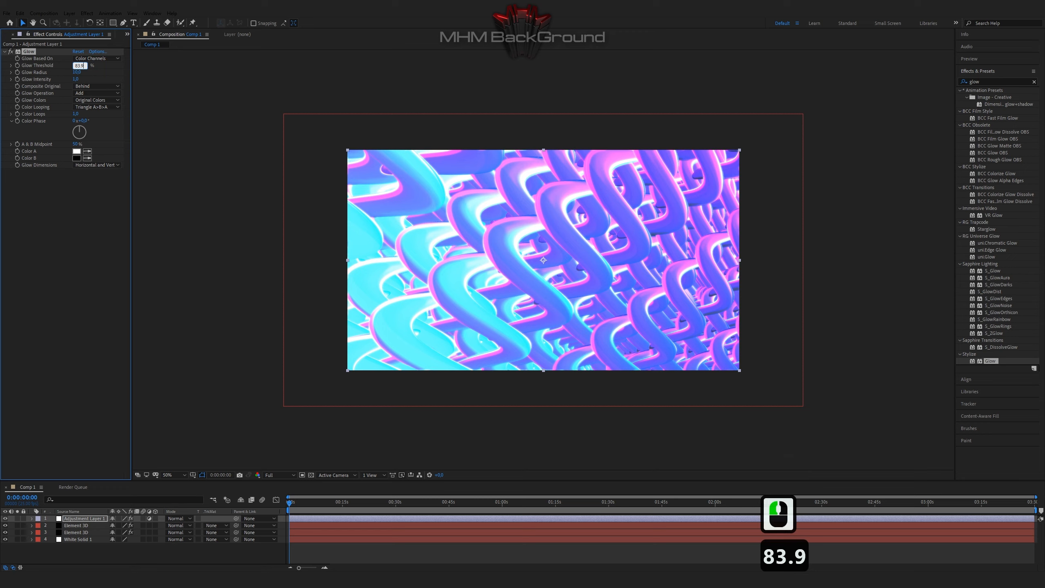
{"action": "key", "text": "Tab"}
{"action": "type", "text": "69"}
{"action": "key", "text": "Return"}
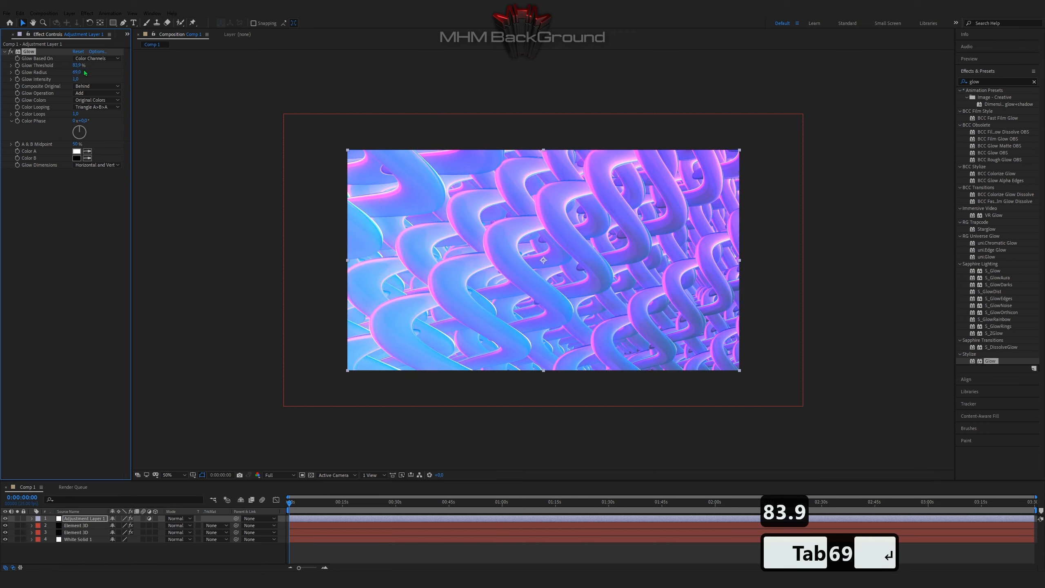
Find the uni.ShrinkRay effect and apply it to the adjustment layer.
{"action": "left_click", "coordinate": [95, 518]}
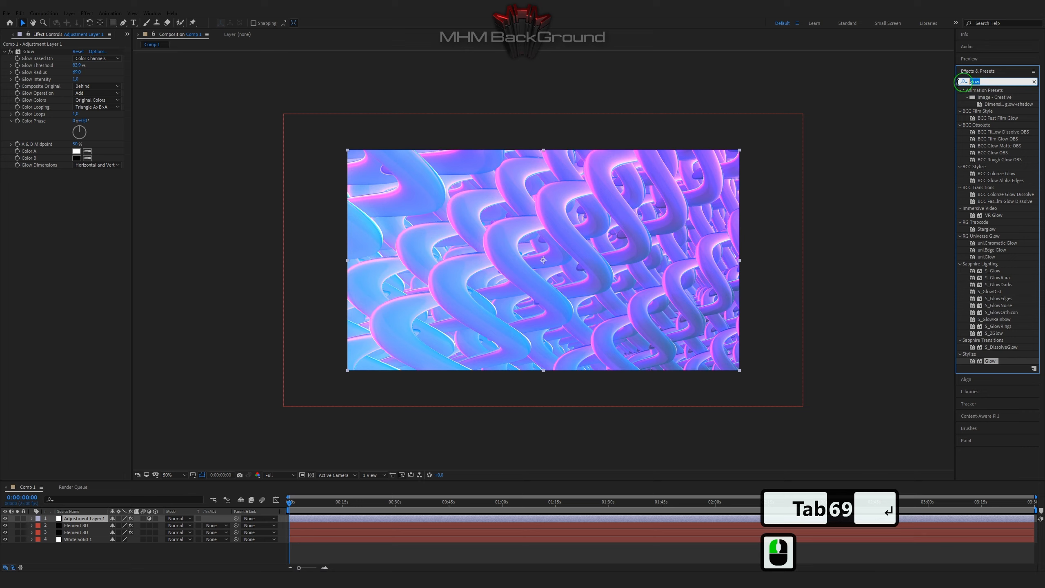
{"action": "left_click", "coordinate": [971, 82]}
{"action": "type", "text": "shr"}
{"action": "double_click", "coordinate": [991, 98]}
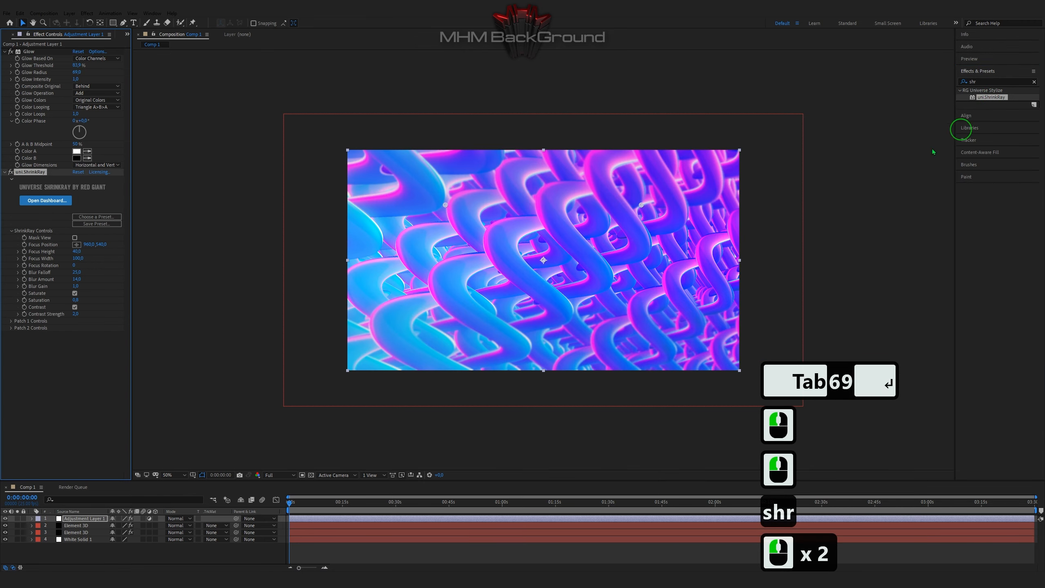
Set the ShrinkRay Saturation to 0 and preview the animation up to about 25 seconds.
{"action": "left_click", "coordinate": [78, 300]}
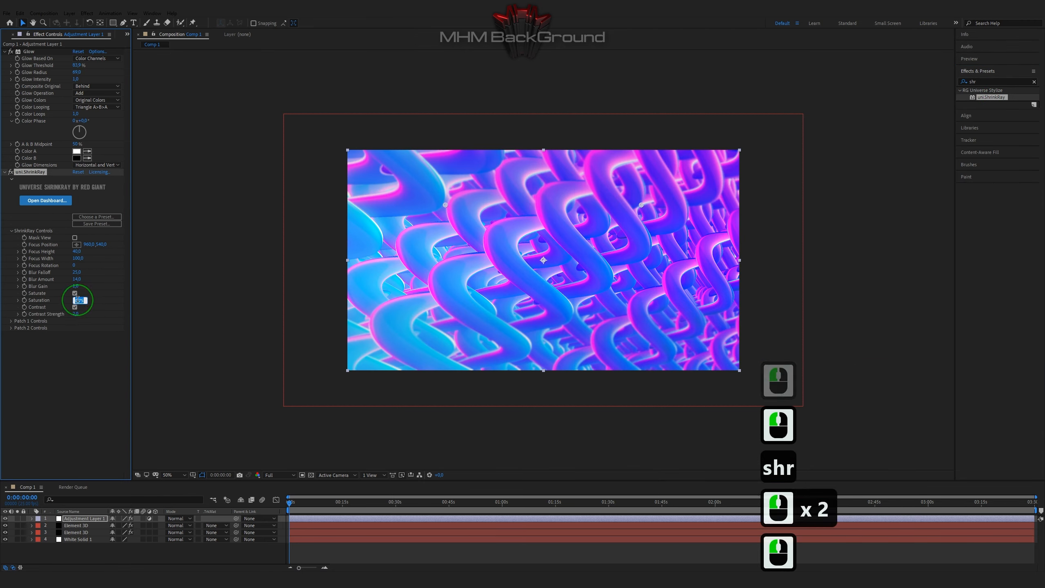
{"action": "type", "text": "0"}
{"action": "left_click", "coordinate": [264, 364]}
{"action": "key", "text": "space"}
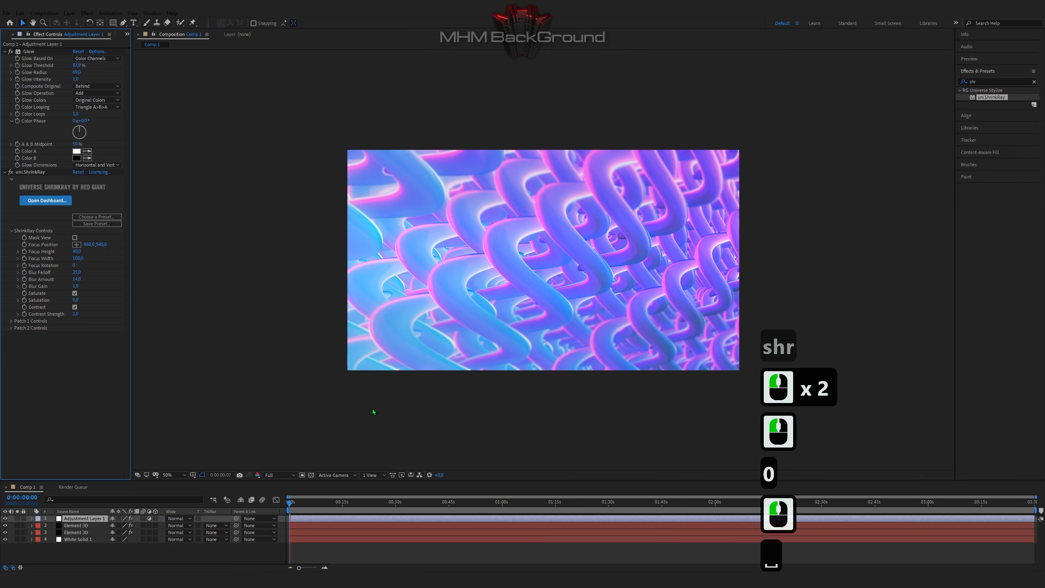
{"action": "key", "text": "space"}
{"action": "left_click_drag", "start_coordinate": [342, 502], "coordinate": [382, 504]}
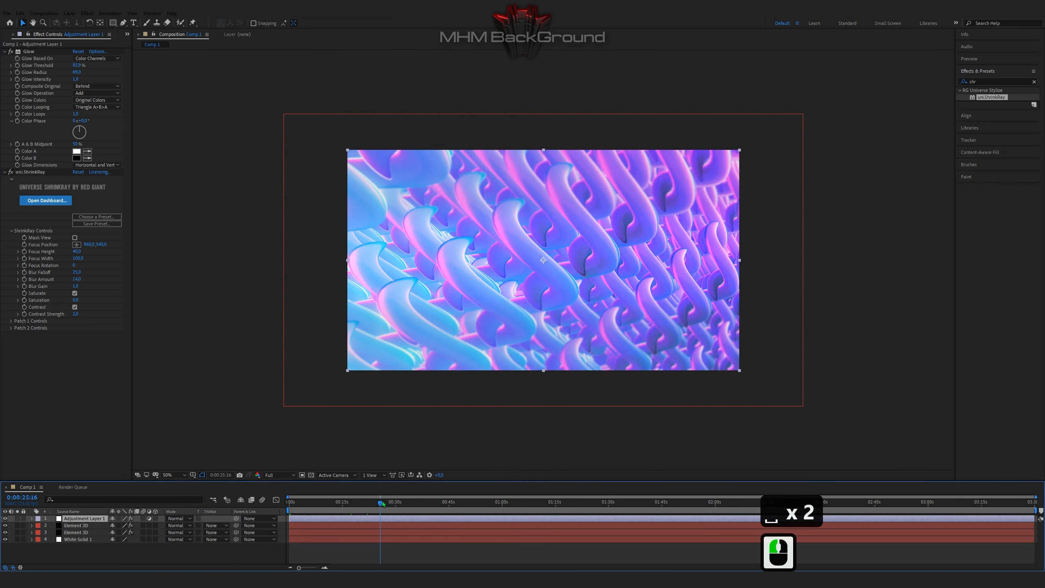